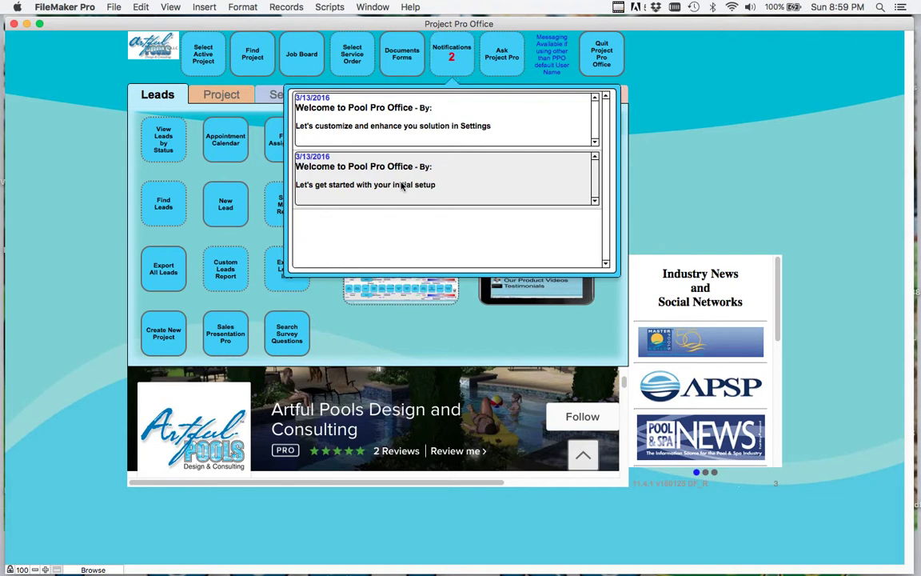
- Dismiss the notifications list and open the Introduction Letter in Settings
left_click(238, 154)
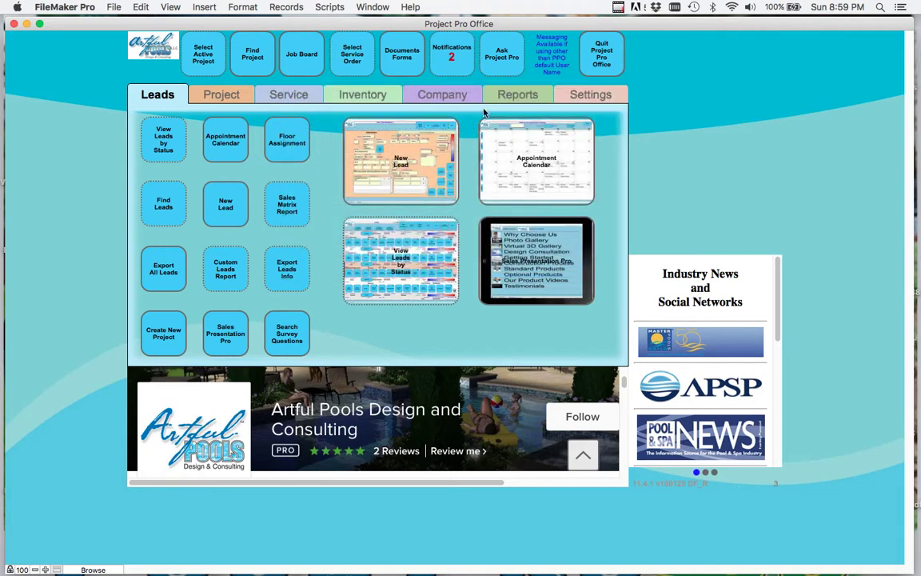
left_click(600, 97)
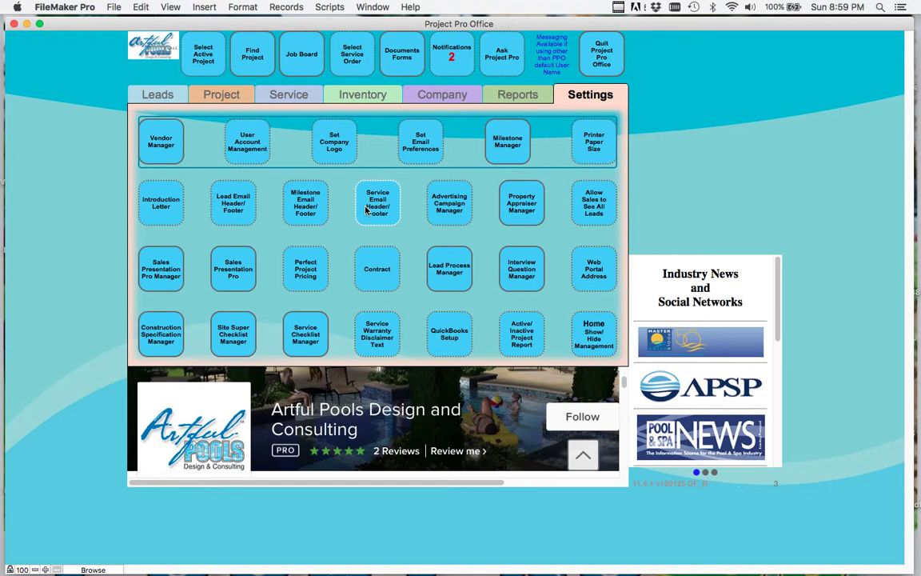
left_click(175, 216)
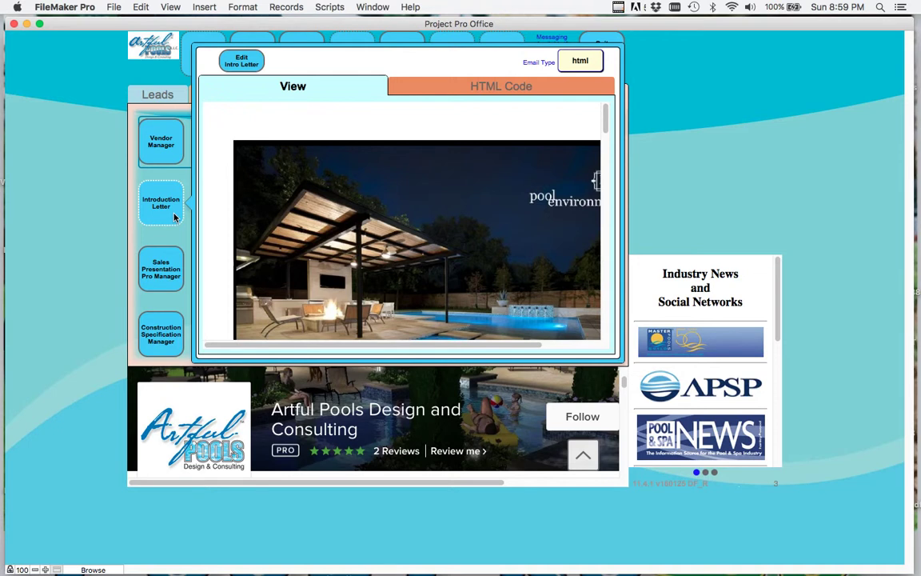
- Review the introduction letter's HTML preview from its header photo through the greeting text and linked images, return to its beginning and close it
scroll(330, 223, "down", 3)
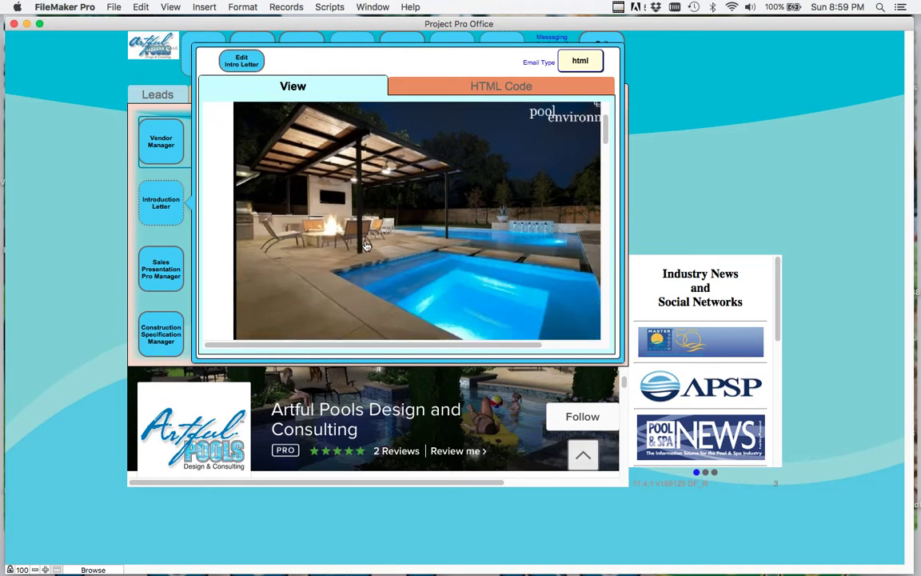
scroll(365, 245, "down", 8)
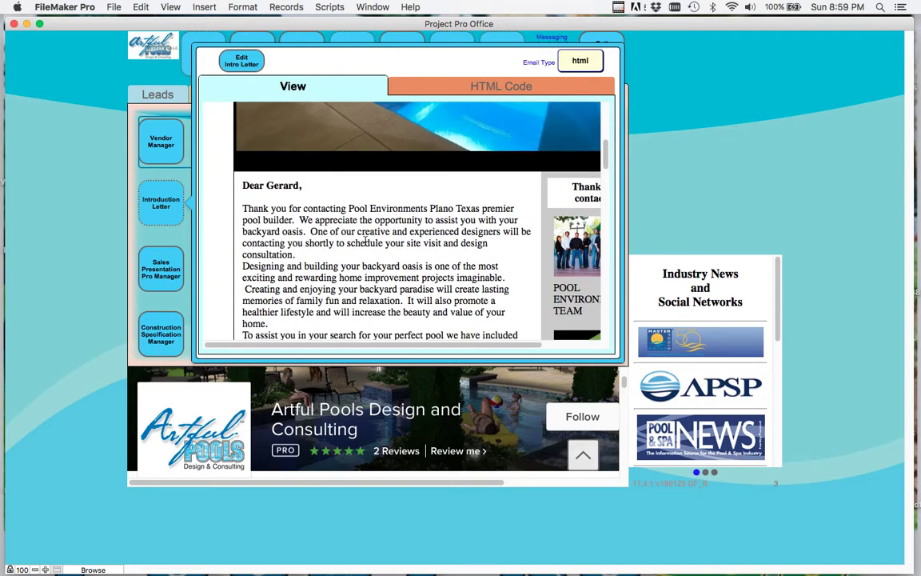
scroll(368, 244, "up", 2)
scroll(369, 245, "down", 3)
scroll(371, 246, "down", 3)
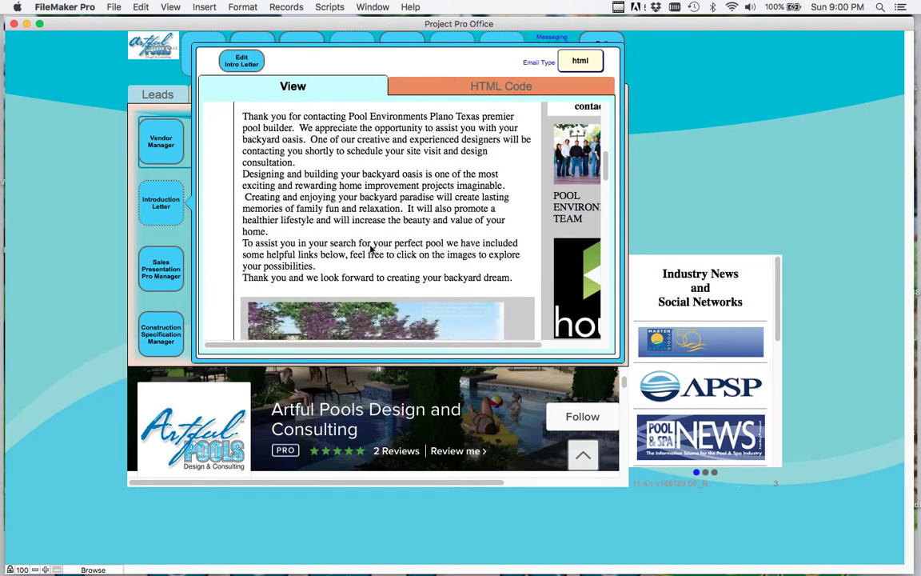
scroll(370, 249, "down", 2)
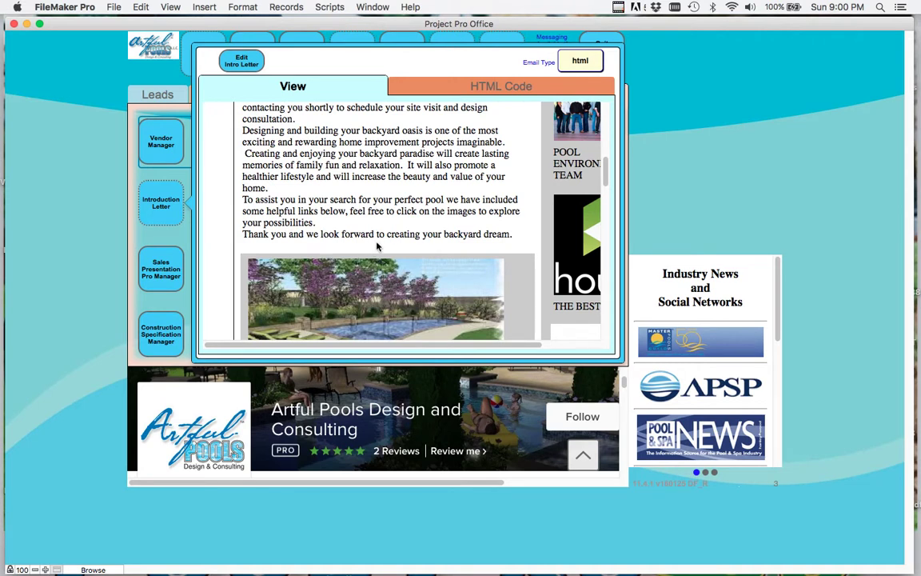
scroll(373, 248, "down", 3)
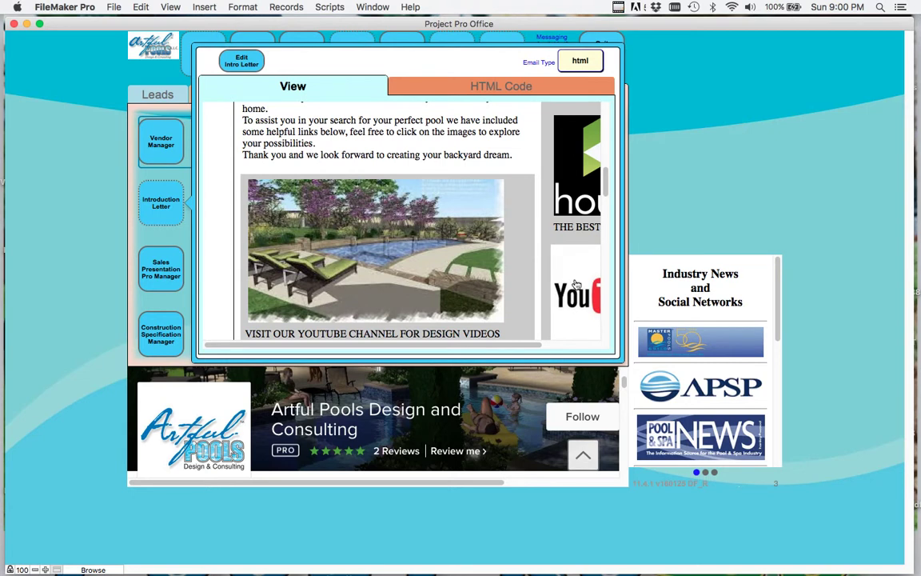
scroll(419, 230, "down", 3)
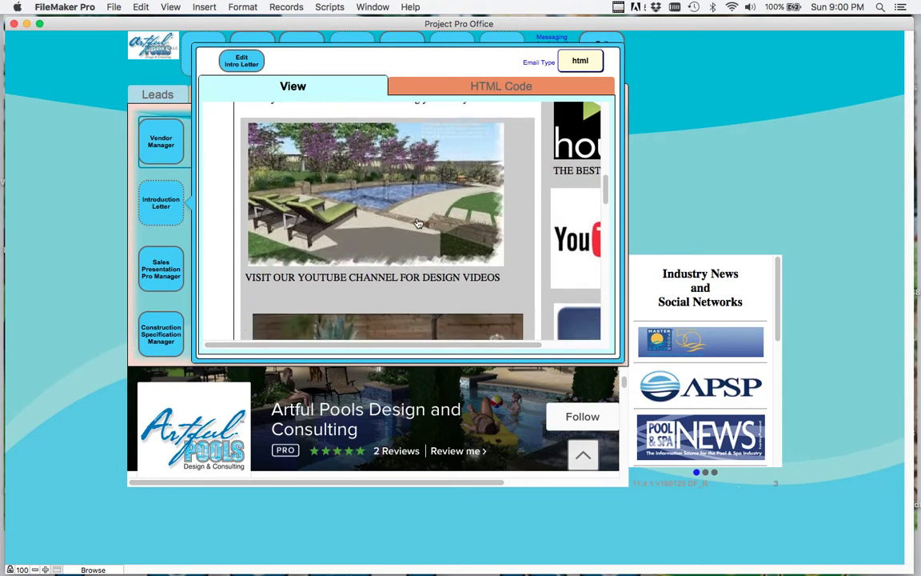
scroll(419, 231, "down", 3)
scroll(419, 266, "down", 10)
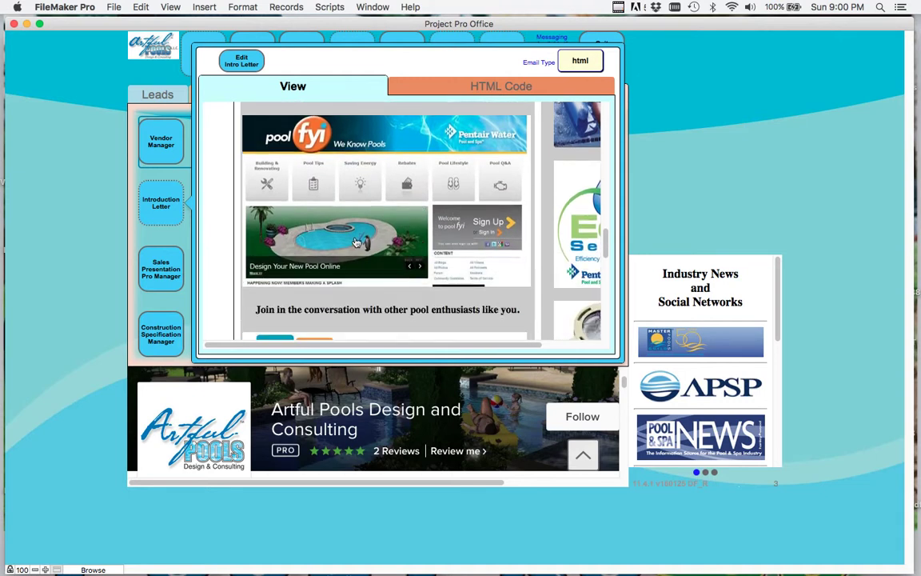
scroll(356, 242, "down", 1)
scroll(357, 243, "down", 1)
scroll(528, 248, "down", 5)
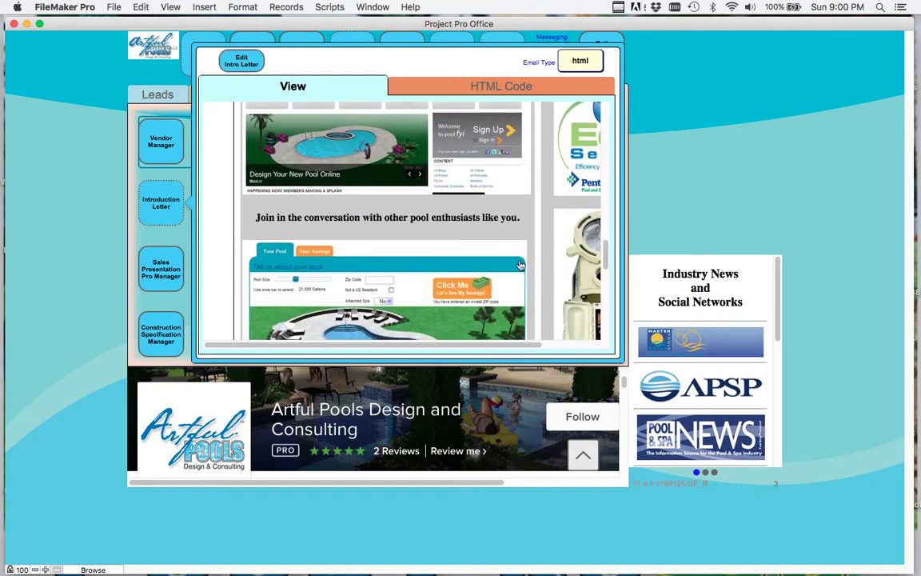
scroll(424, 253, "down", 8)
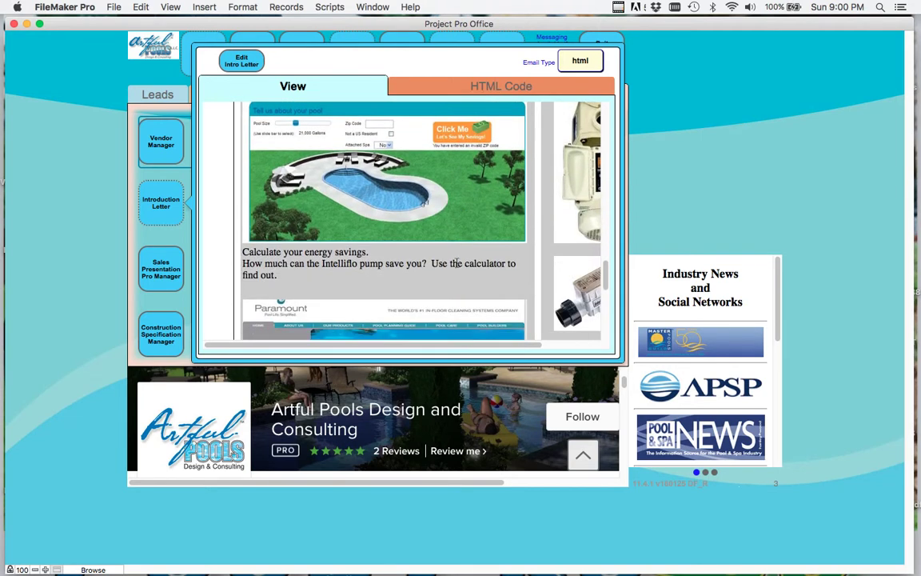
scroll(384, 210, "down", 6)
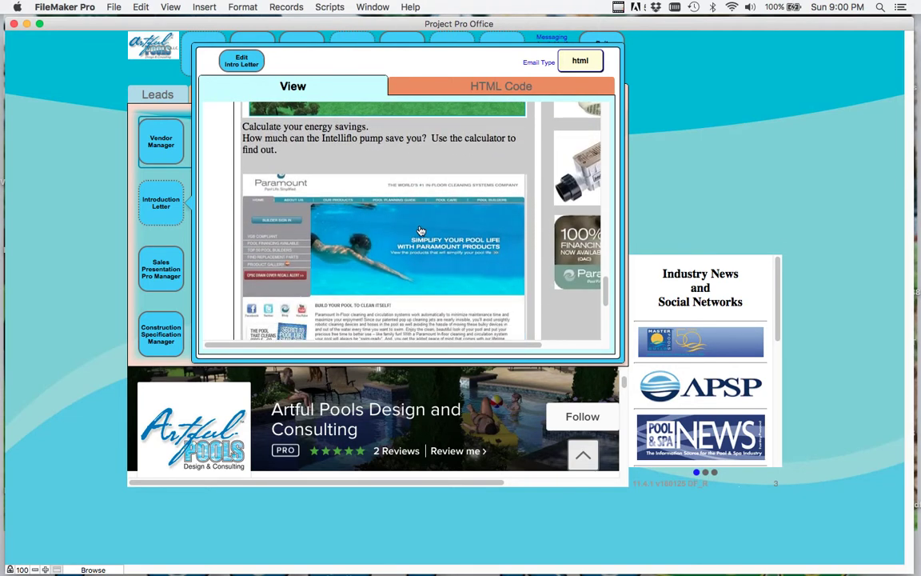
scroll(420, 231, "down", 2)
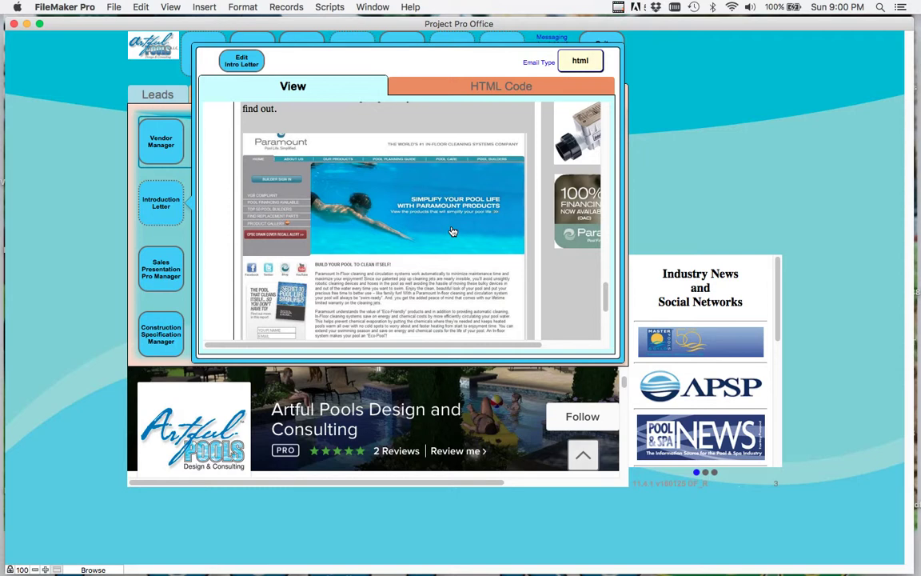
scroll(451, 231, "up", 10)
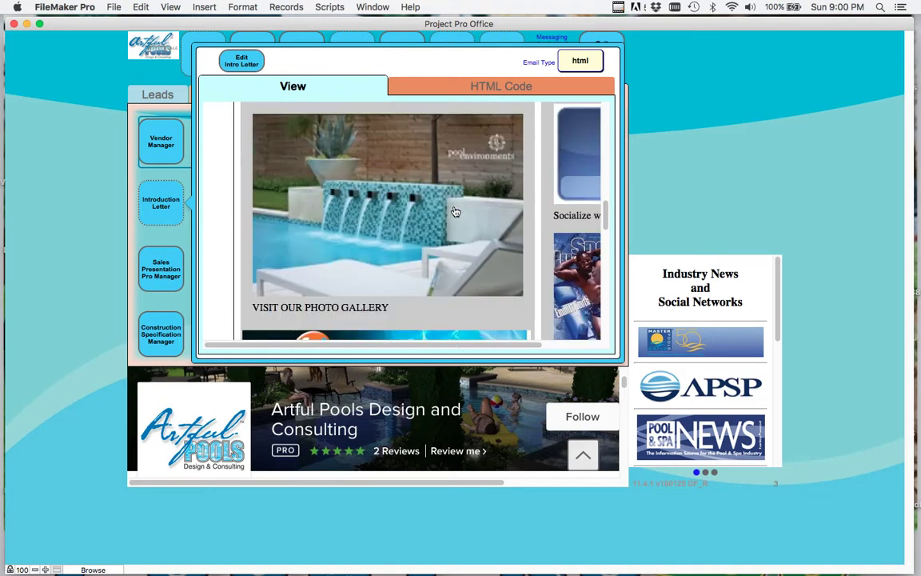
scroll(453, 210, "up", 10)
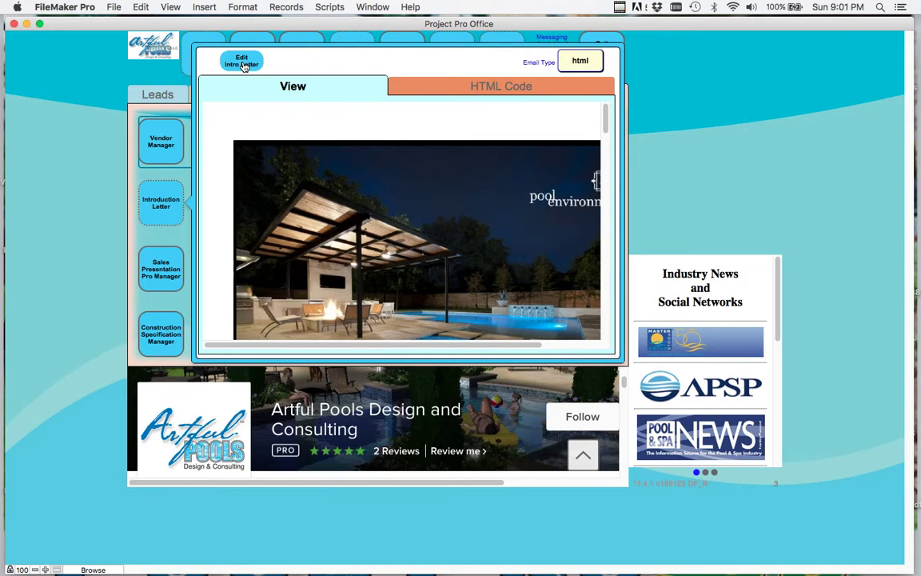
left_click(164, 206)
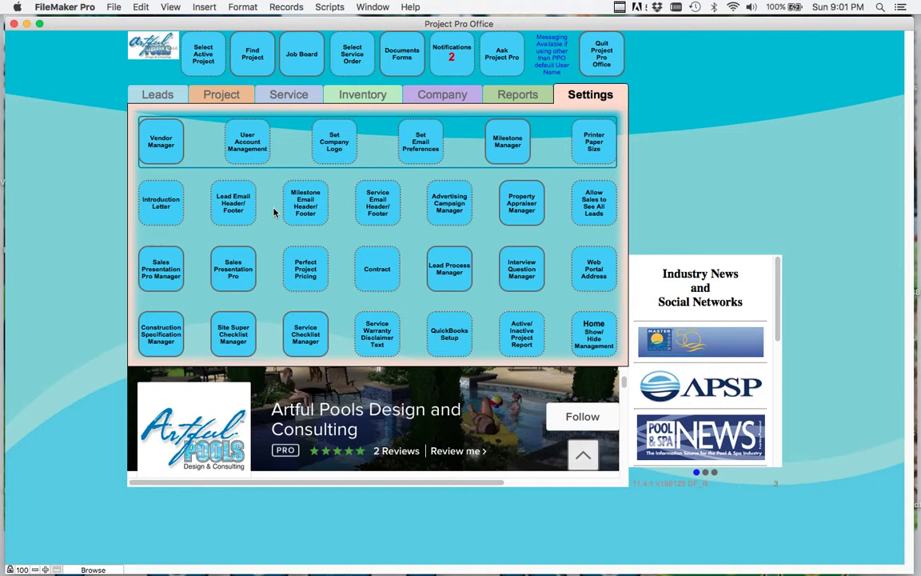
- View the header and footer previews for the lead, milestone and service emails, closing each one
left_click(233, 203)
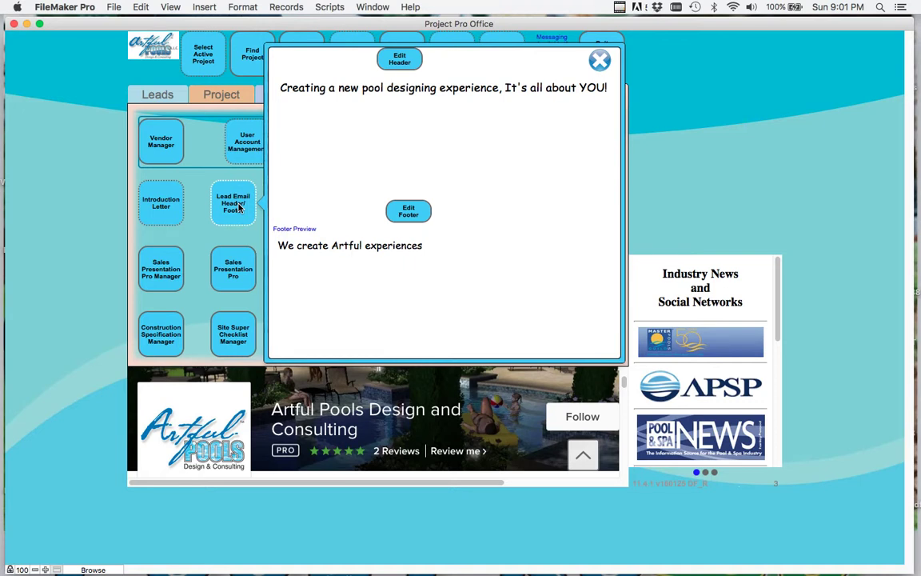
left_click(237, 206)
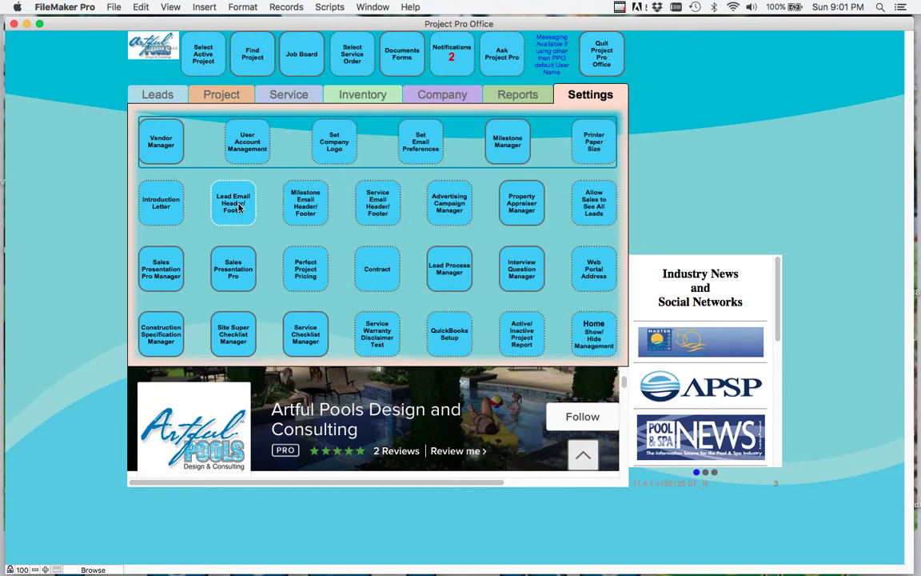
left_click(312, 212)
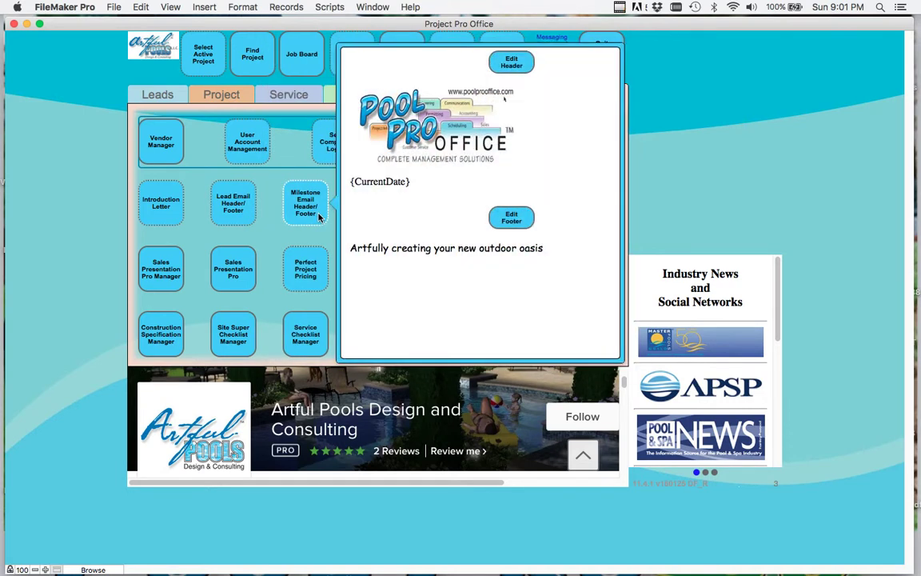
left_click(319, 216)
left_click(375, 214)
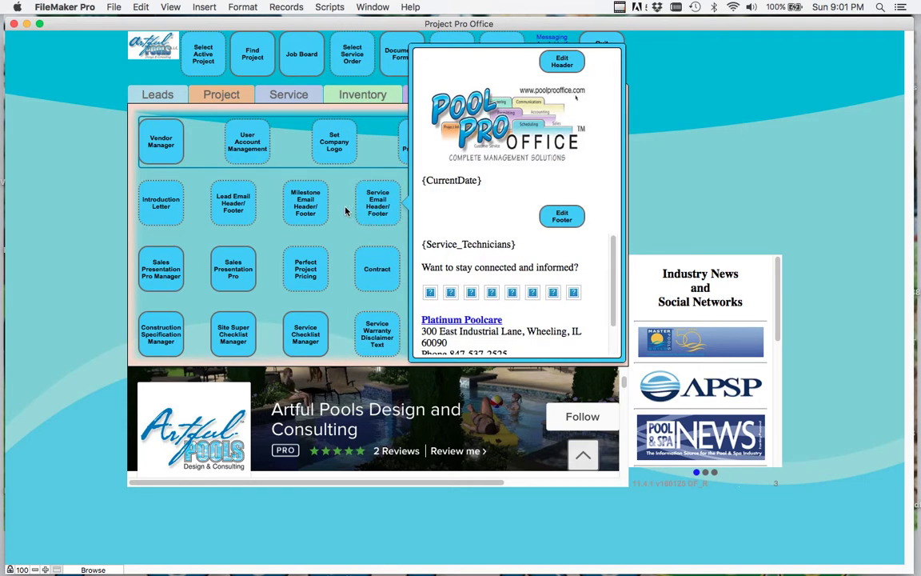
left_click(346, 210)
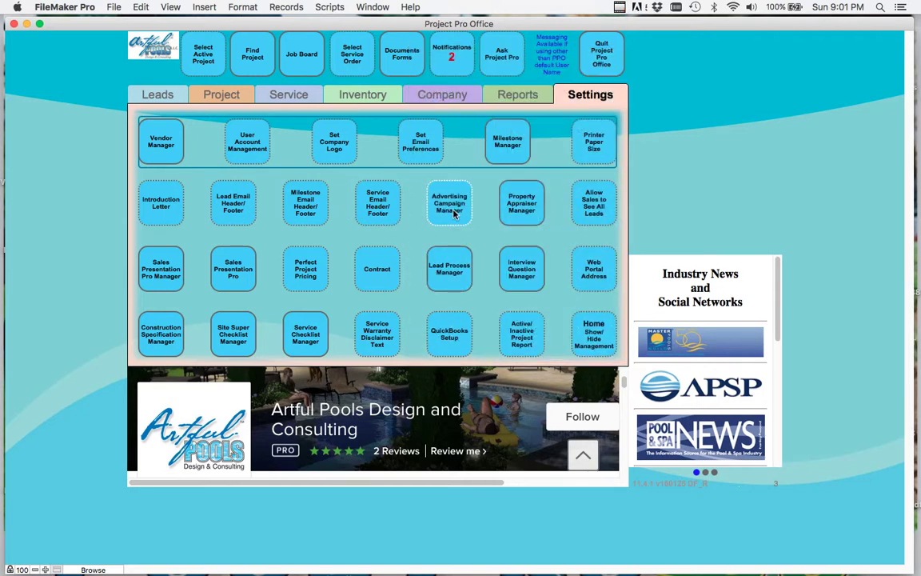
- Examine the list of active campaigns in the Advertising Campaign Manager and return to the Settings options
left_click(453, 212)
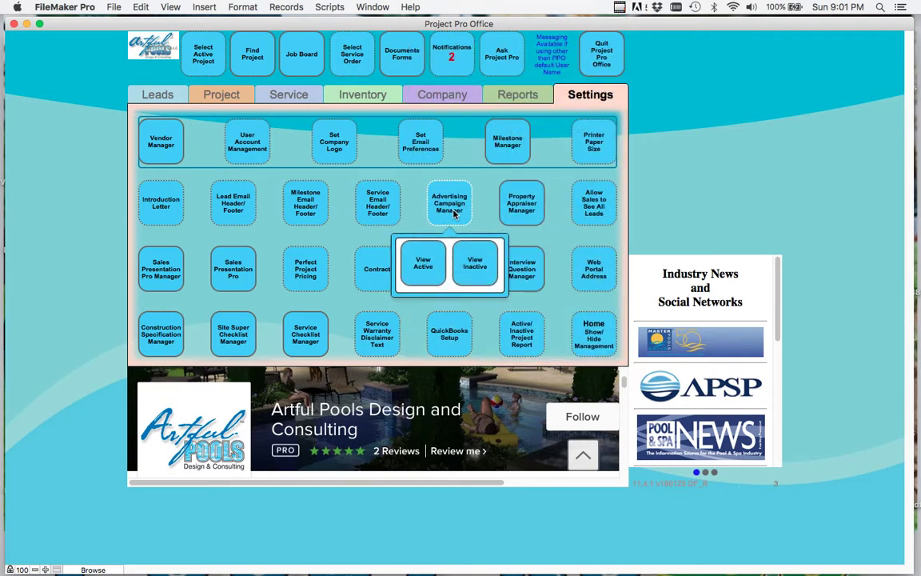
left_click(430, 269)
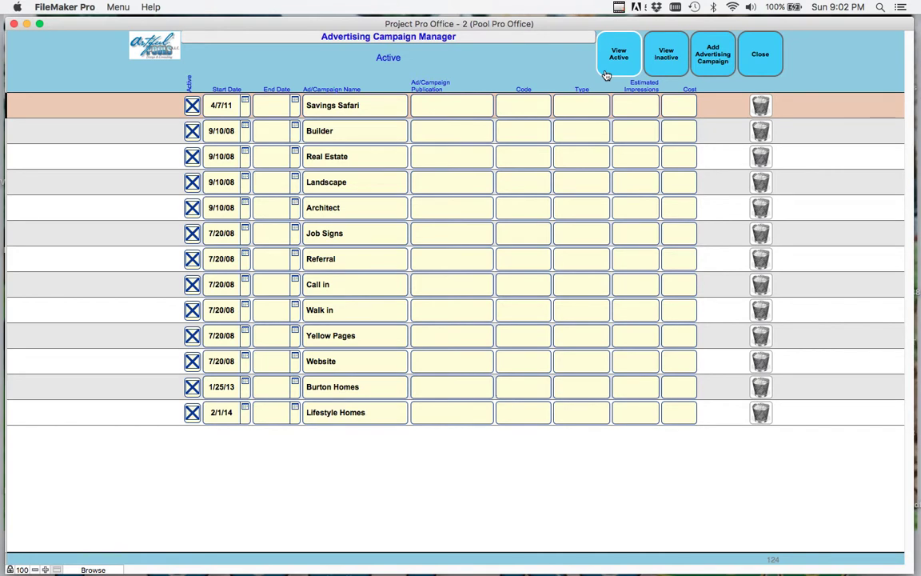
left_click(751, 68)
left_click(494, 212)
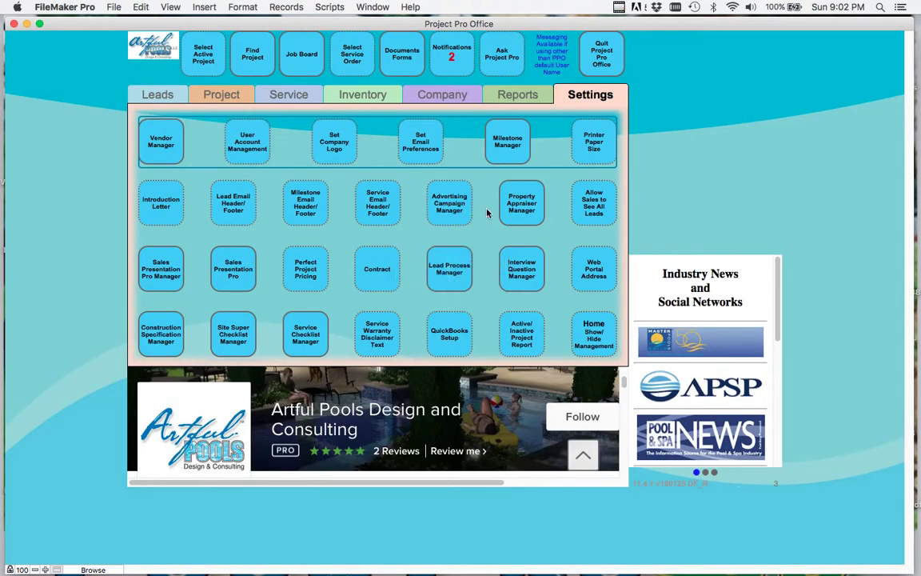
- View the Property Appraiser Manager's state and website fields, close it, and check the Allow Sales to See All Leads setting
left_click(522, 210)
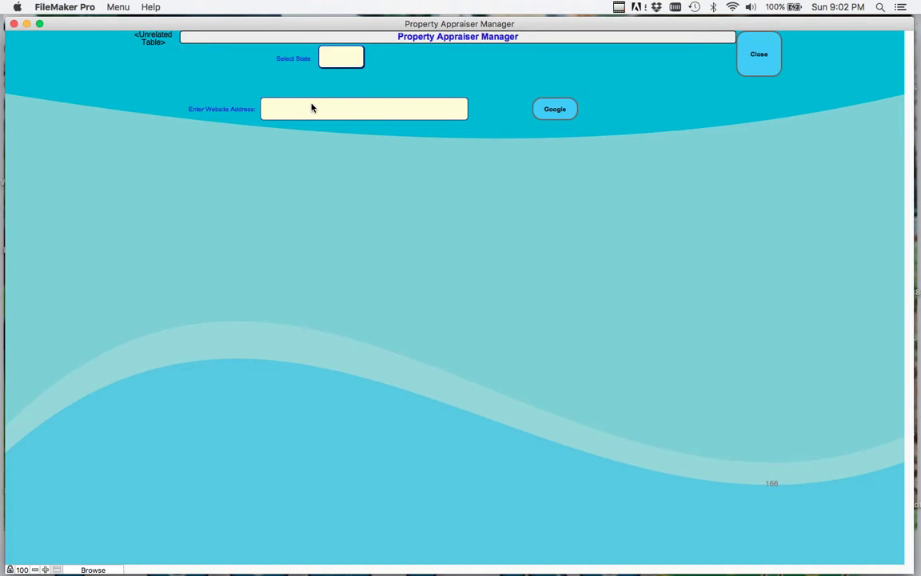
left_click(751, 72)
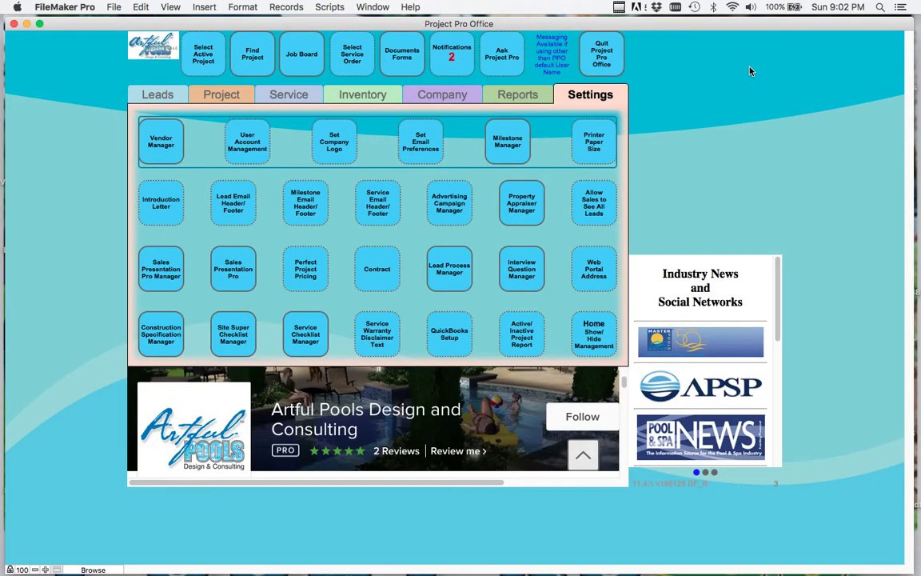
left_click(591, 222)
- Look over the levels in the Sales Presentation Pro Manager, and browse the Artful Pools section of Sales Presentation Pro before returning to Settings
left_click(172, 276)
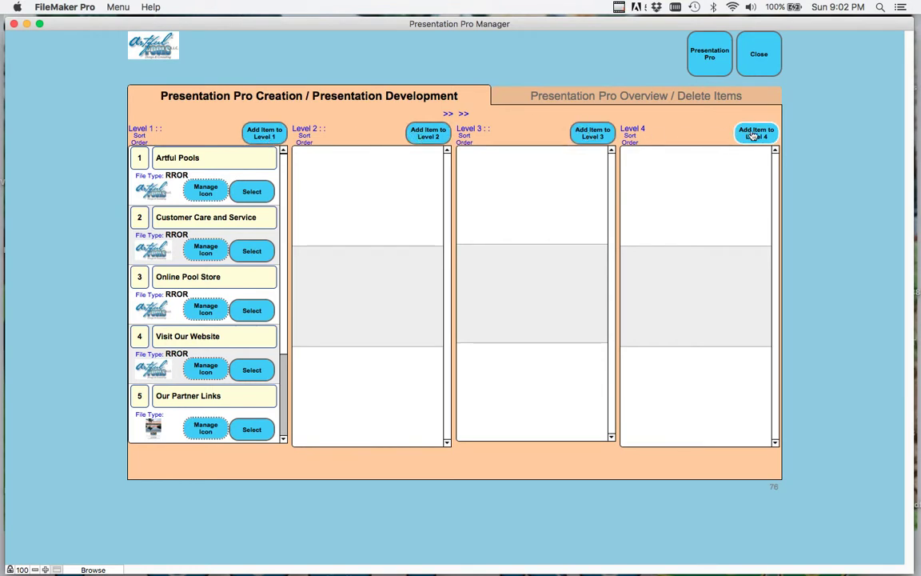
left_click(751, 70)
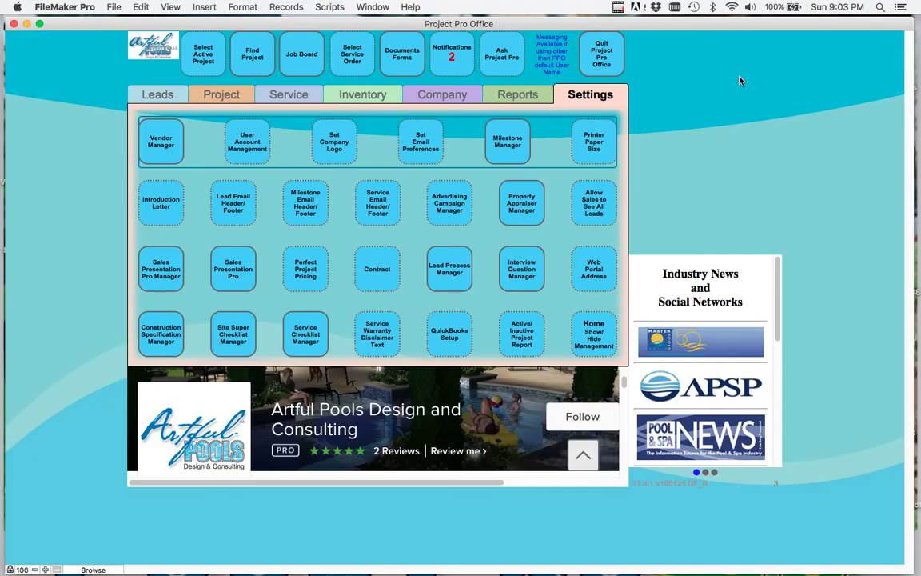
left_click(243, 266)
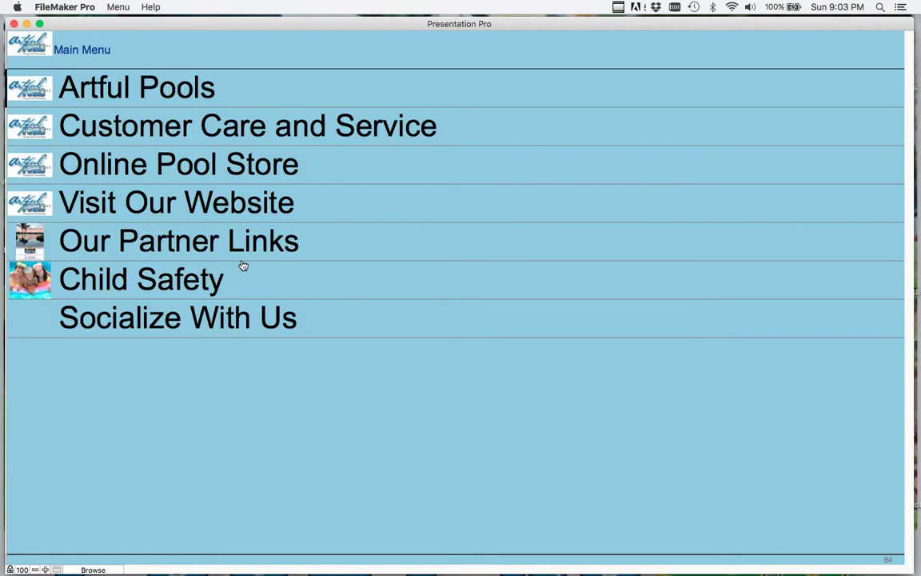
left_click(102, 88)
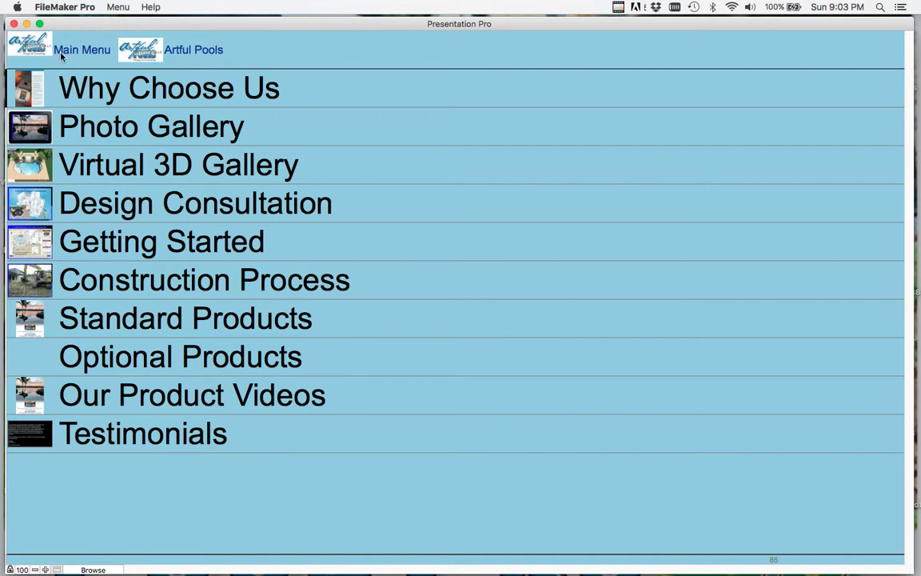
left_click(66, 52)
left_click(34, 42)
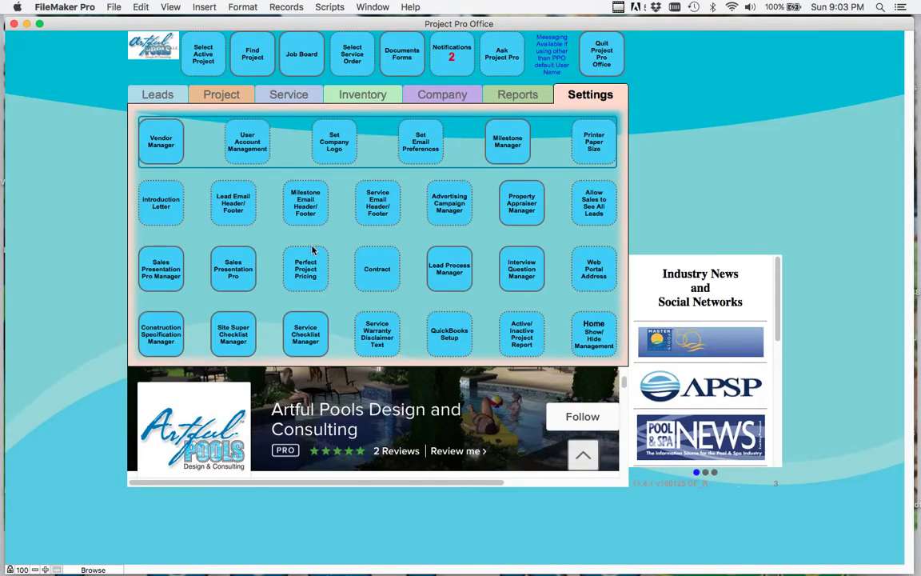
- View the current pricing schedule in Perfect Project Pricing, and open the Contract setting with its front and back pages
left_click(306, 270)
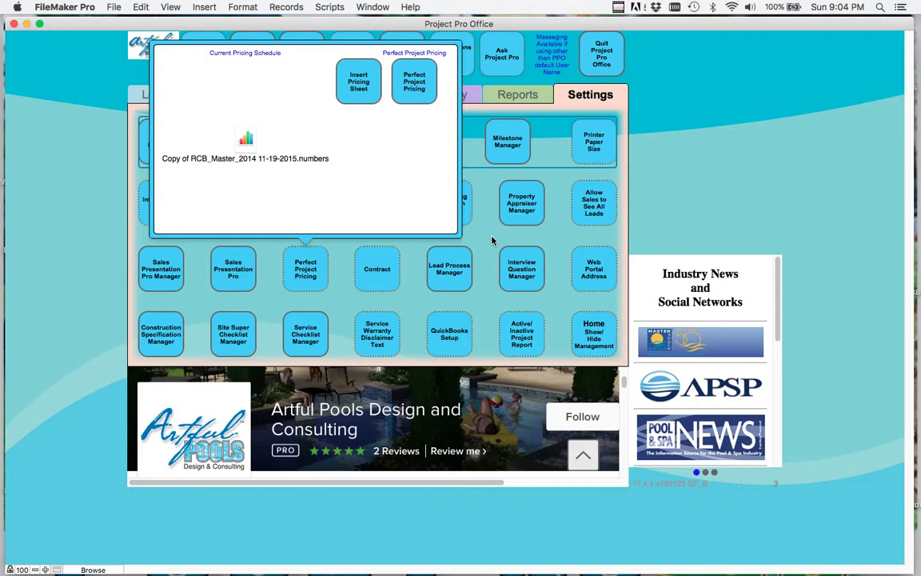
left_click(341, 290)
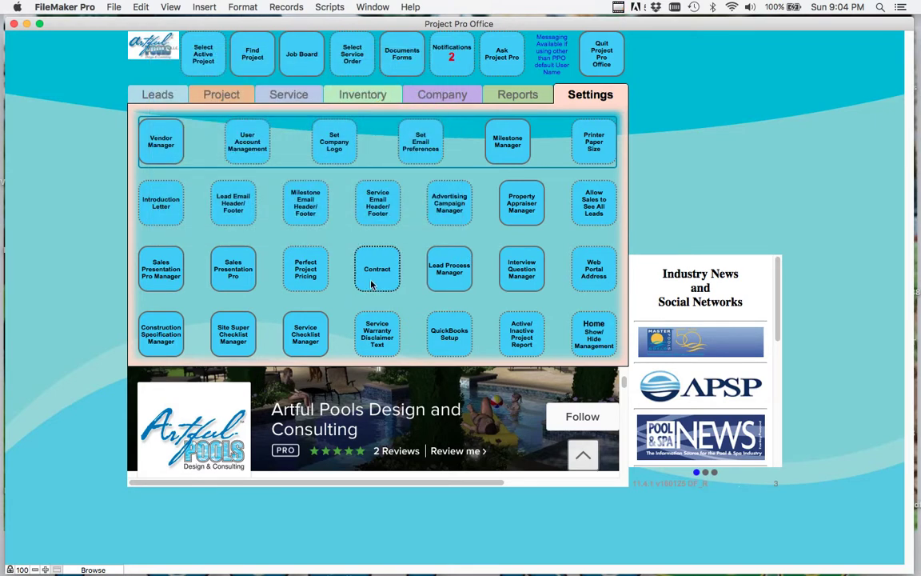
left_click(371, 284)
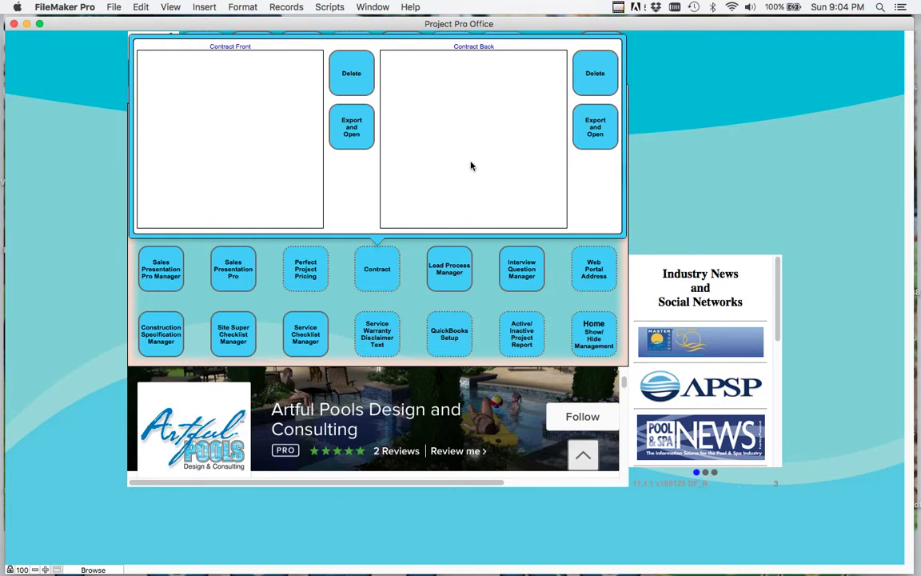
- Close the Contract setting, open the Lead Process Manager and read the full email preview for the Set initial appointment event
left_click(306, 266)
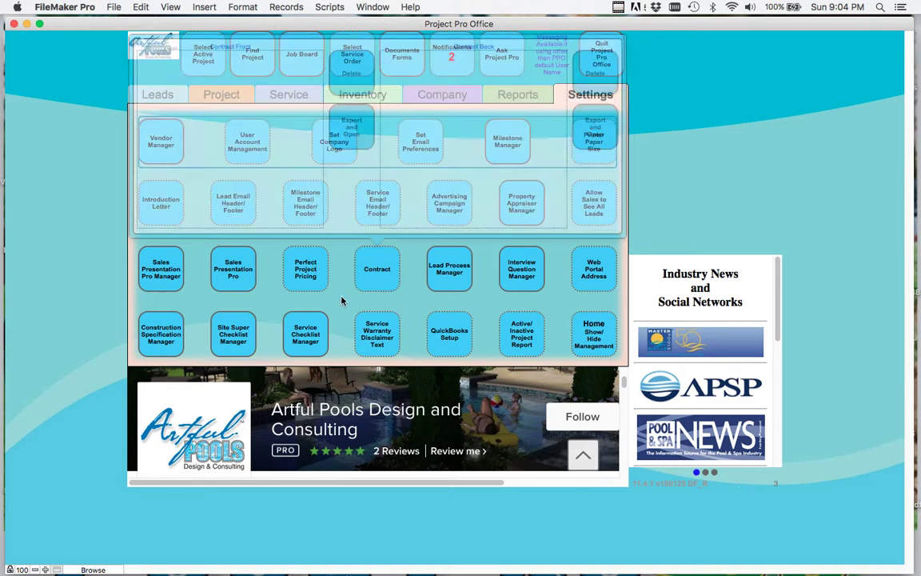
left_click(466, 273)
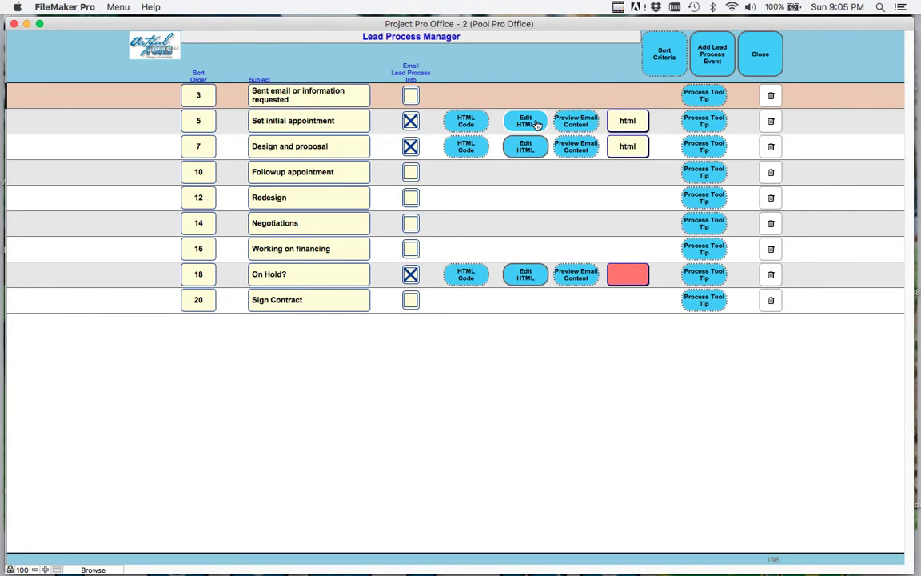
left_click(581, 124)
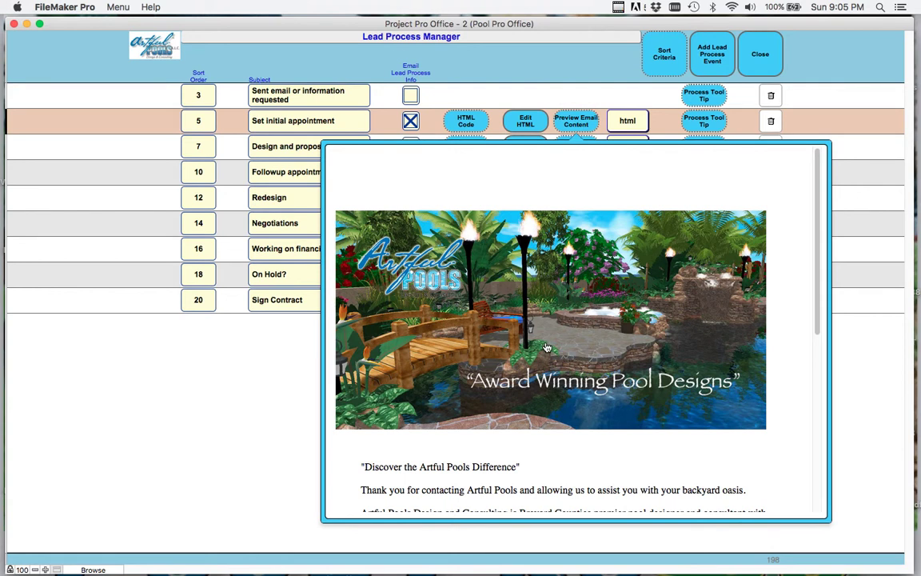
scroll(546, 346, "down", 5)
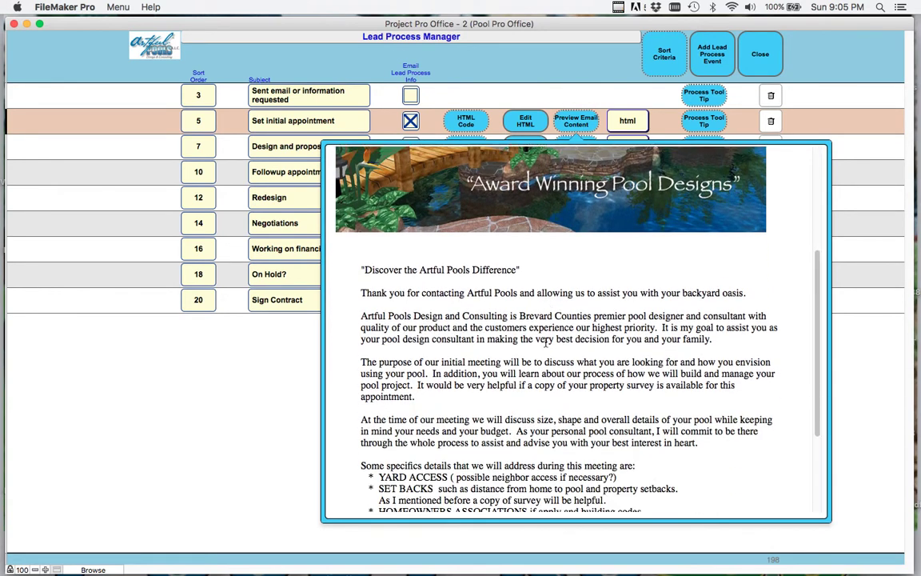
scroll(546, 346, "down", 3)
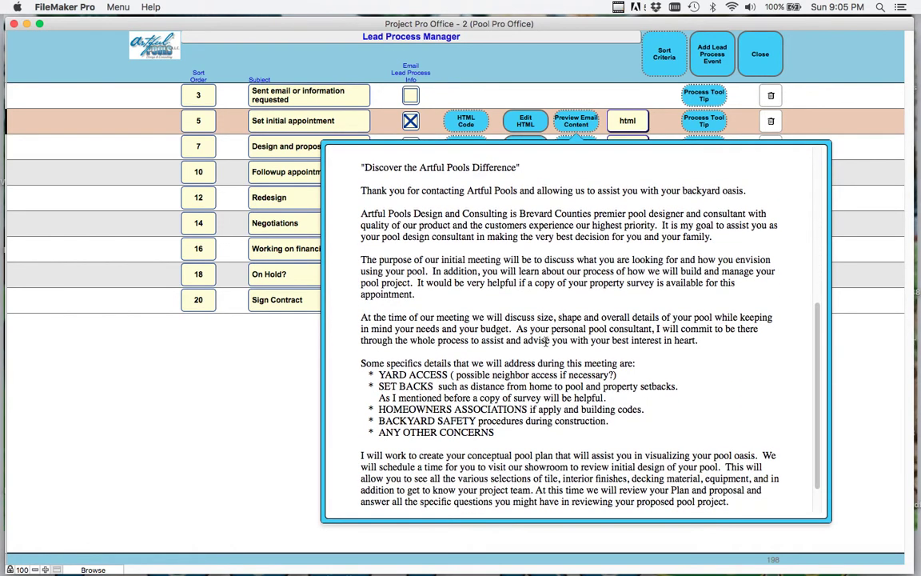
scroll(546, 344, "down", 1)
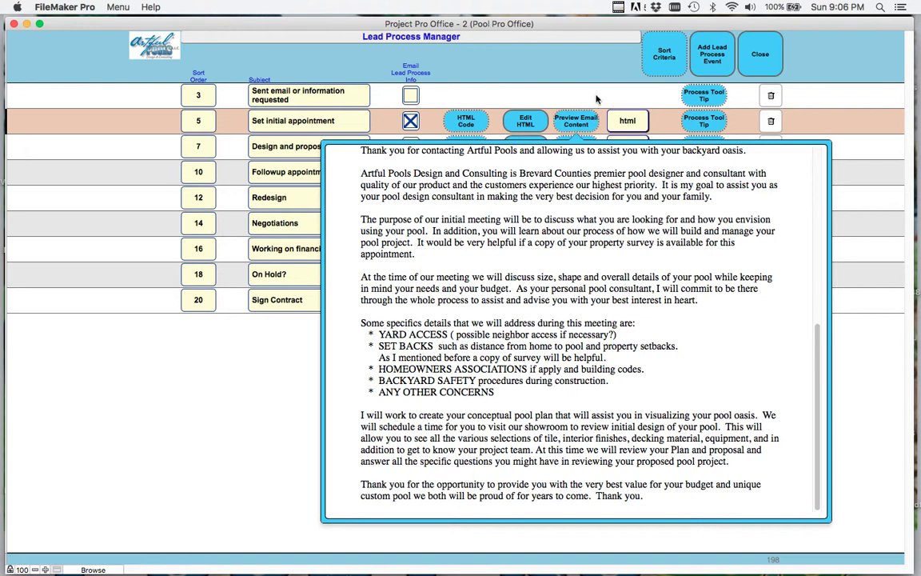
left_click(577, 122)
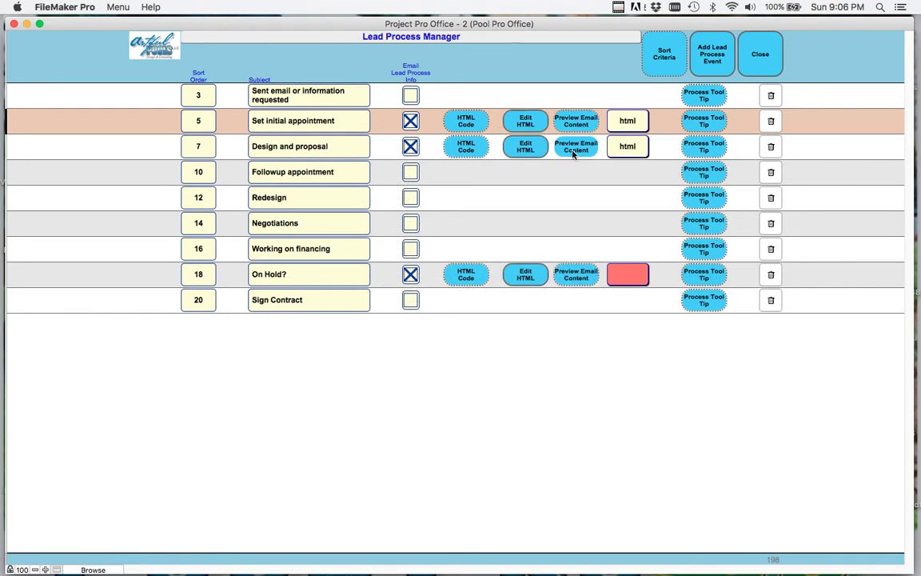
- Preview the email content of the Design and proposal event, and return from the Lead Process Manager to Settings
left_click(576, 152)
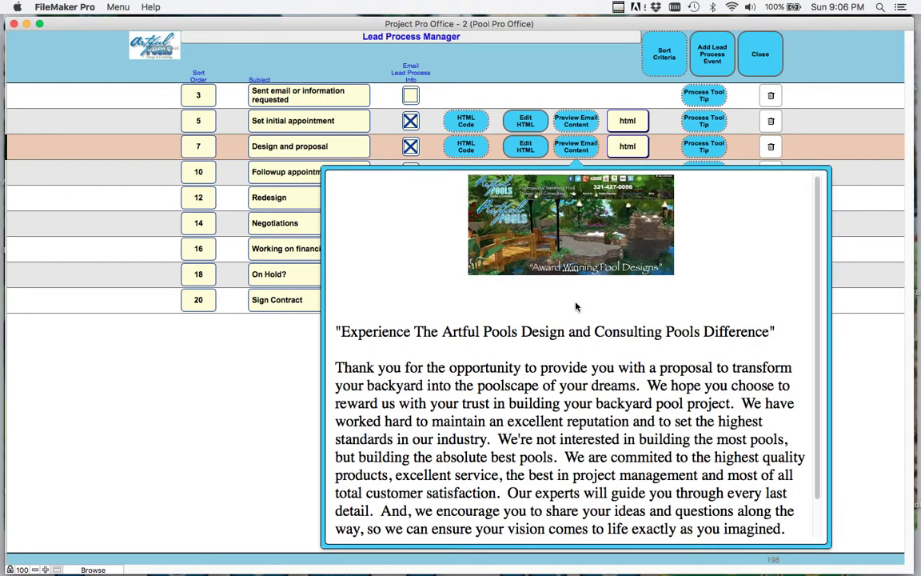
scroll(575, 304, "down", 1)
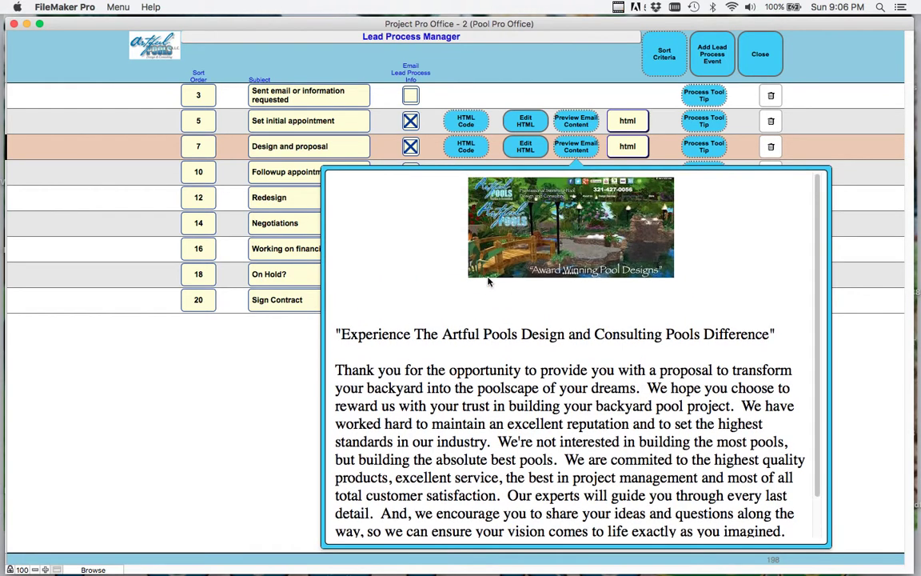
left_click(578, 150)
left_click(577, 149)
left_click(762, 59)
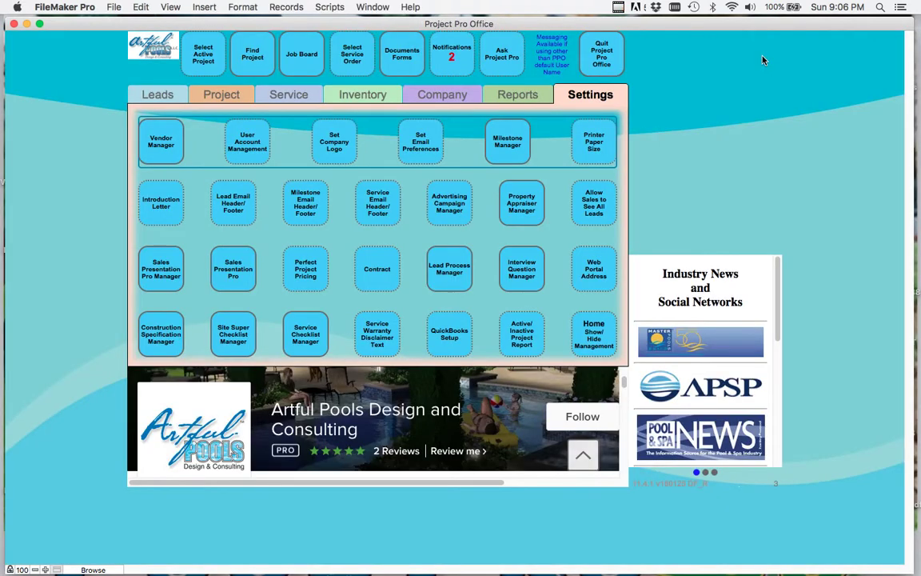
- Review the questions in the Interview Question Manager, and check the right and bottom web portal fields under Web Portal Address
left_click(530, 284)
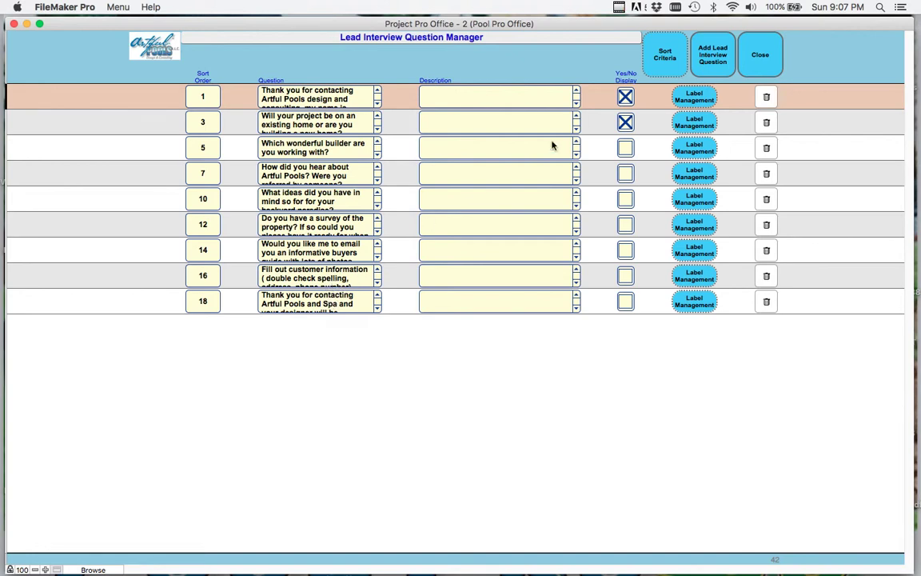
left_click(749, 70)
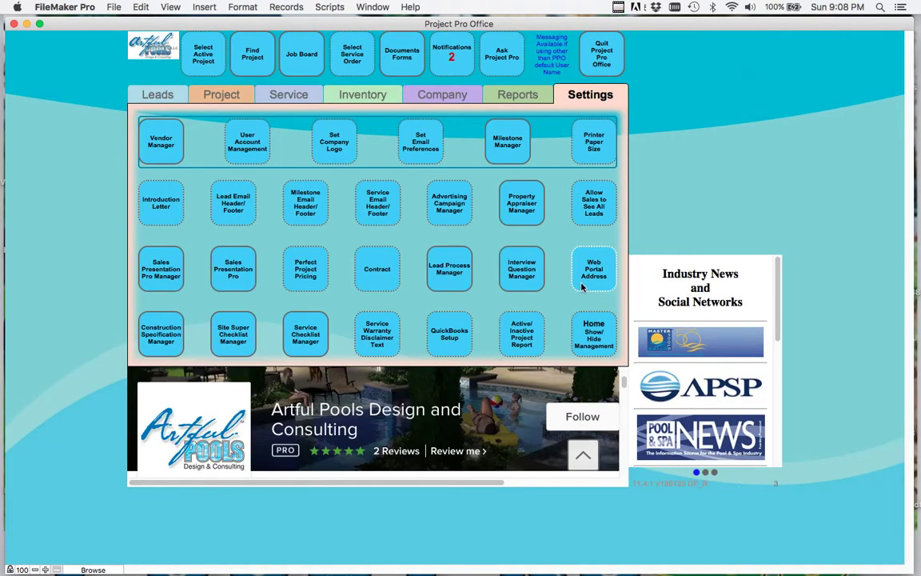
left_click(583, 287)
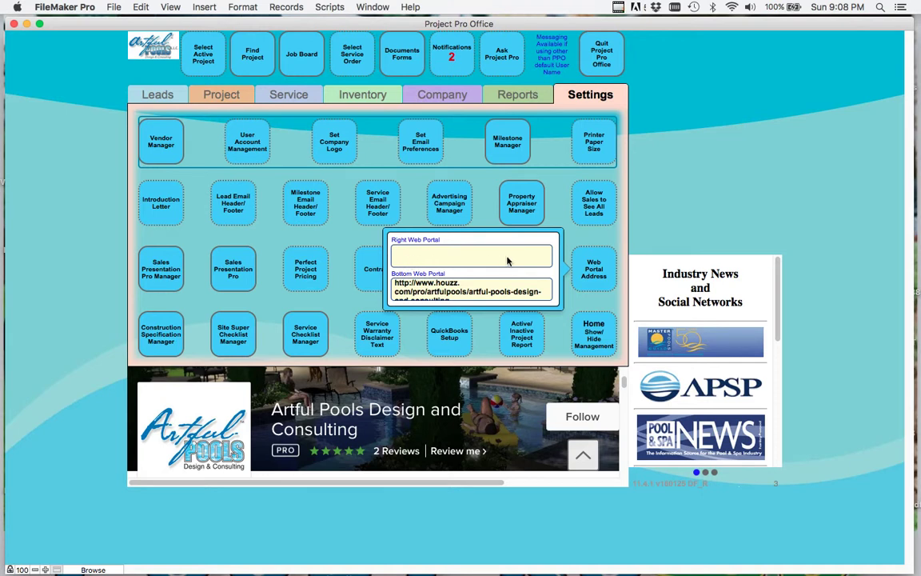
left_click(482, 336)
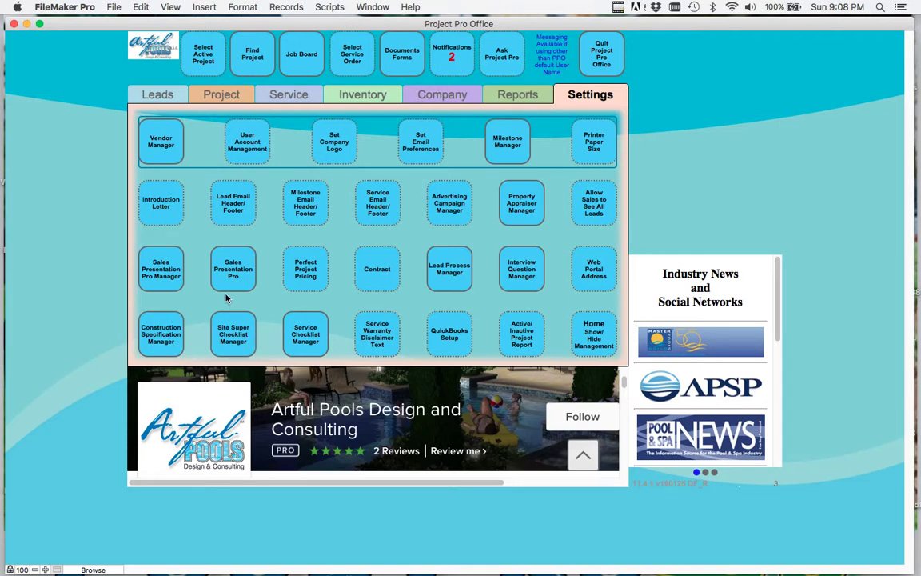
- View the drop-down products for Pumps and Filters in the Construction Specification Manager, and return to Settings
left_click(162, 334)
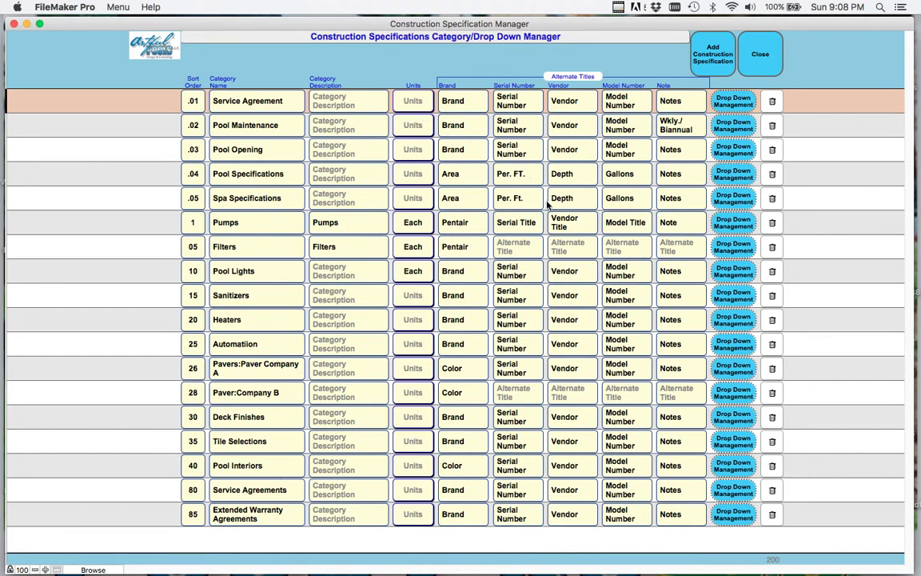
left_click(733, 225)
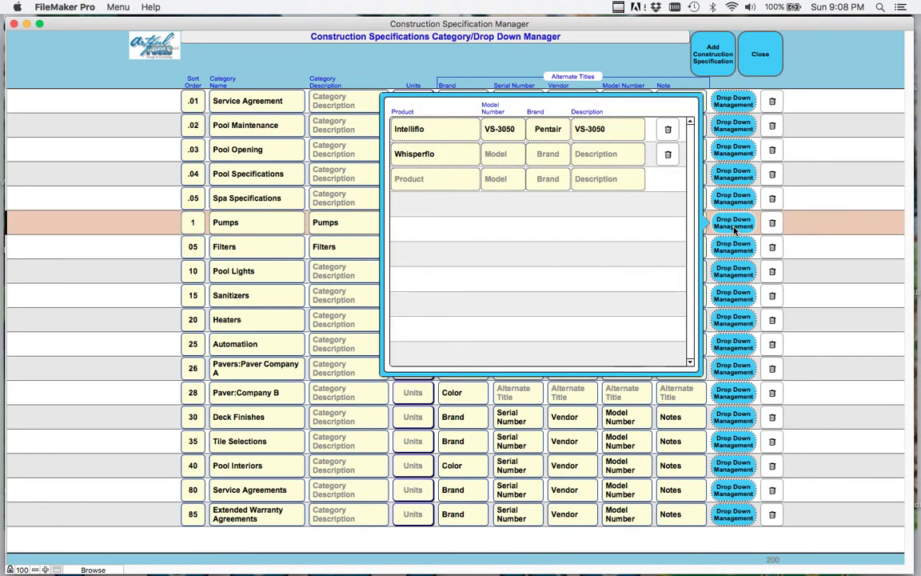
left_click(734, 251)
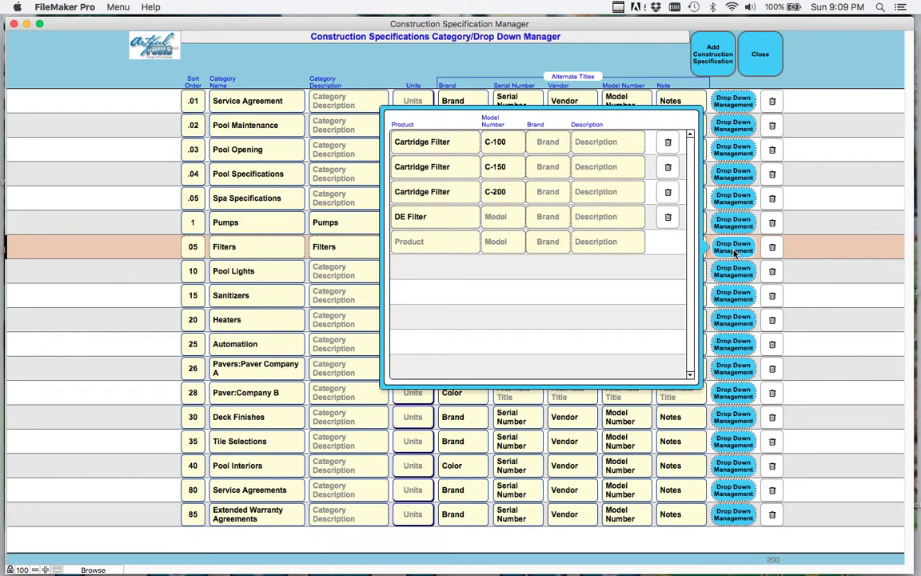
left_click(734, 253)
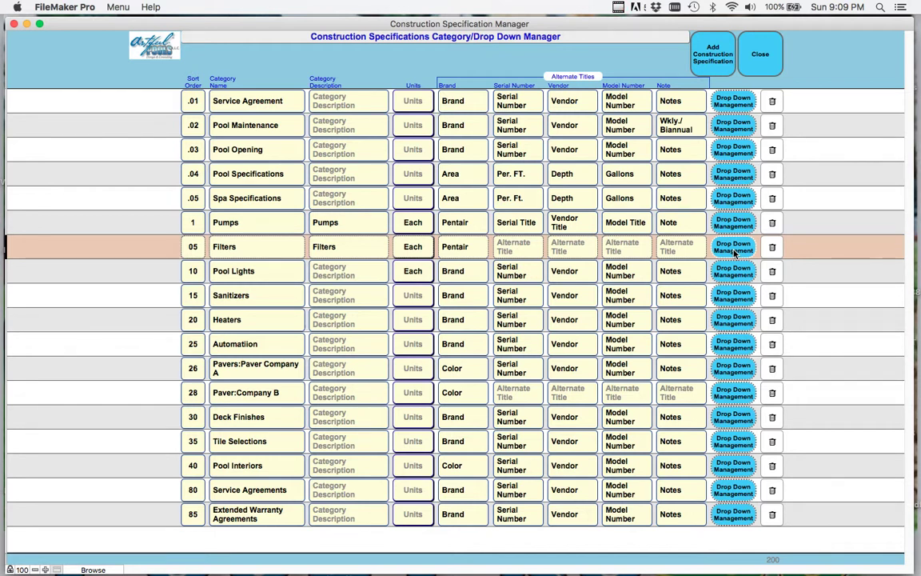
left_click(758, 71)
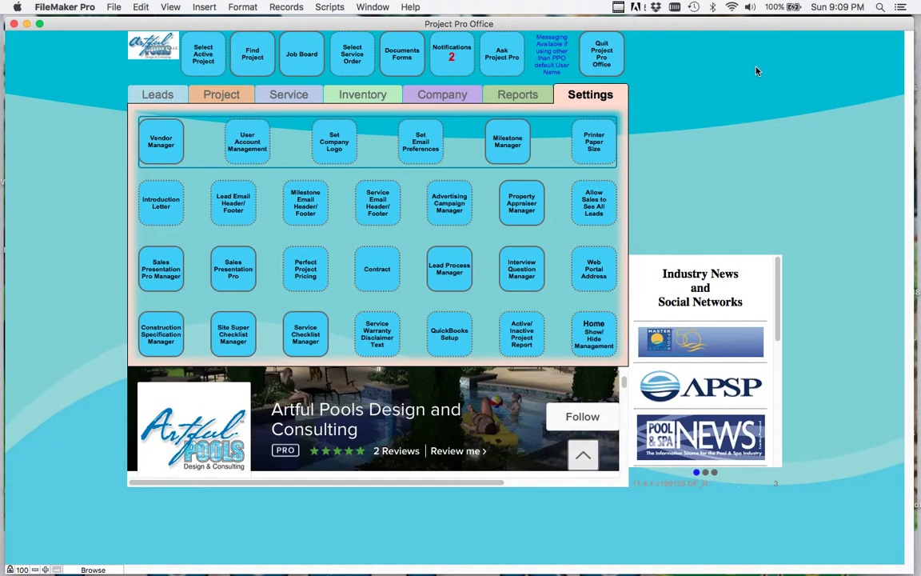
- Look through the inspection, walkthrough and punch list items in the Site Super Checklist Manager, and return to Settings
left_click(247, 336)
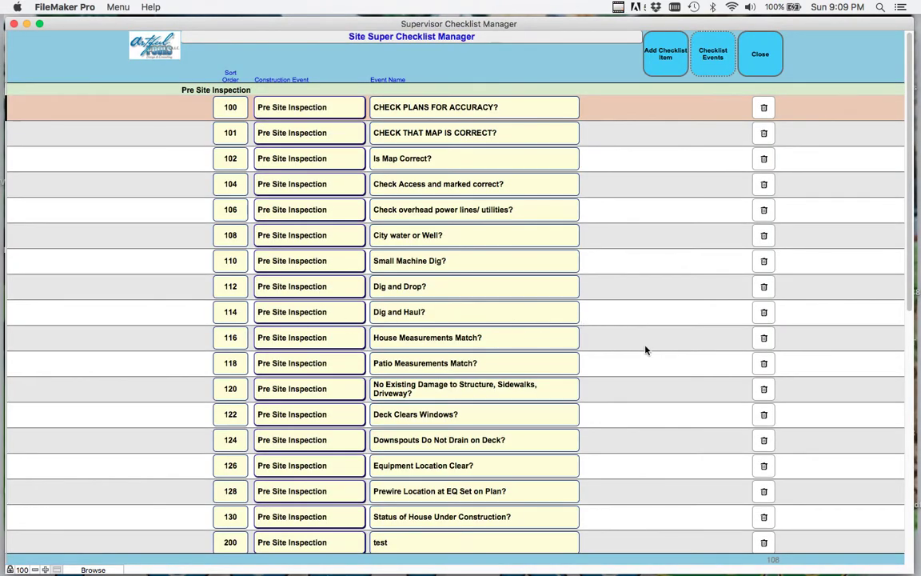
scroll(645, 350, "down", 1)
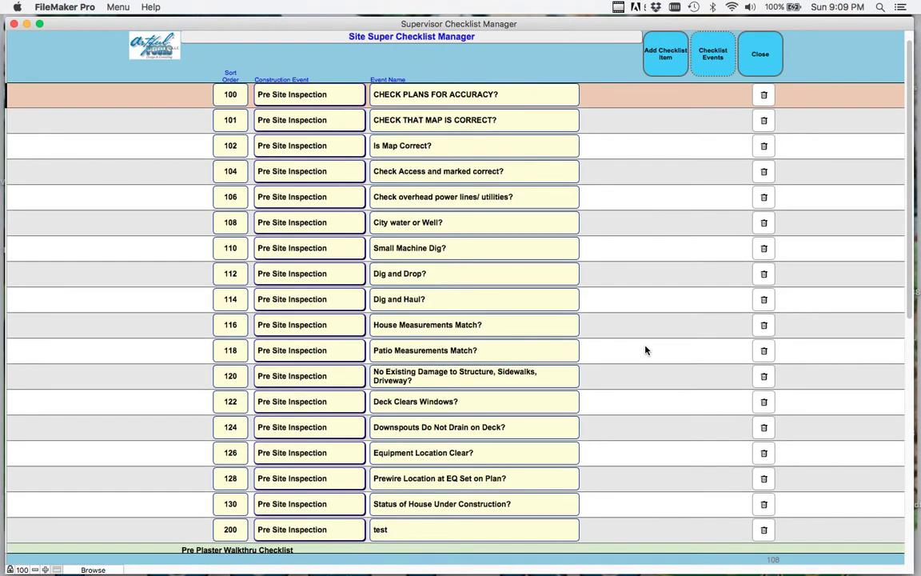
scroll(646, 349, "down", 1)
scroll(646, 349, "up", 2)
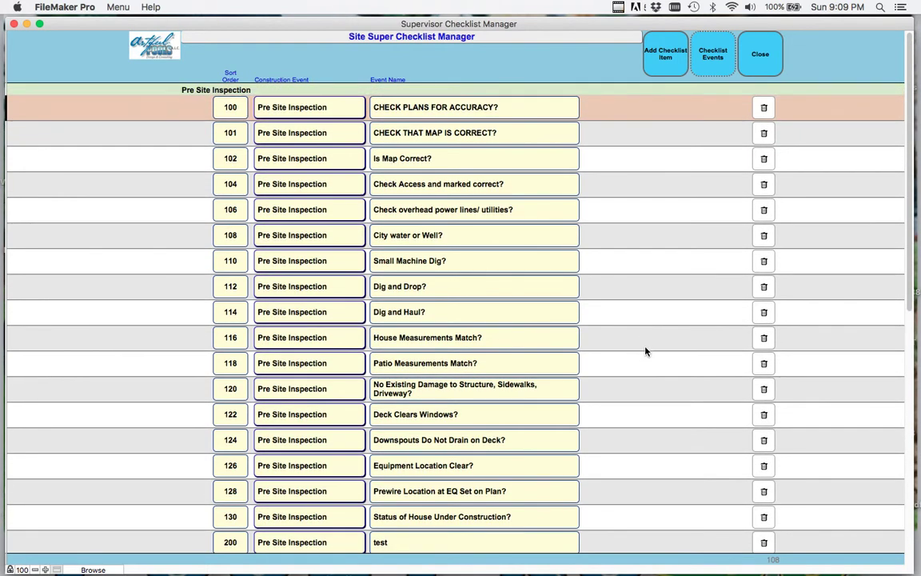
scroll(644, 338, "down", 10)
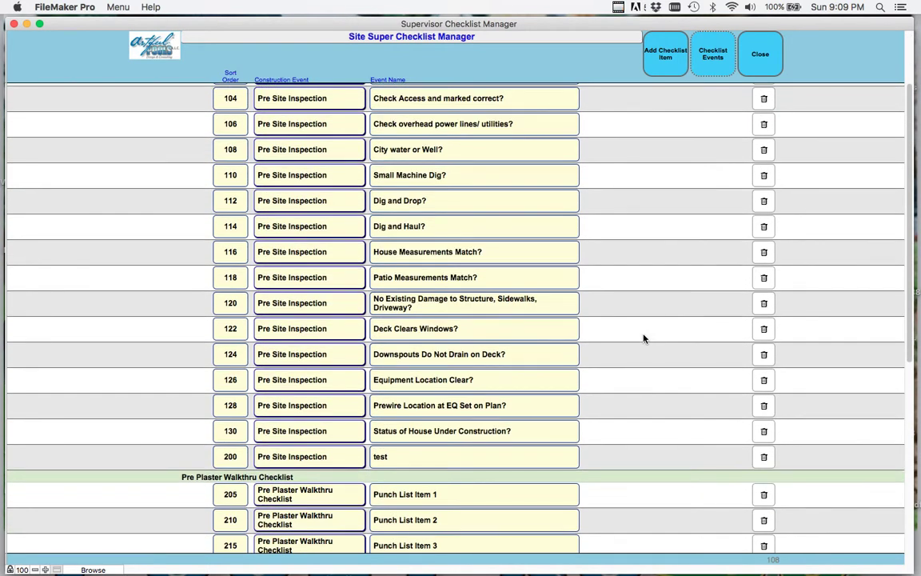
scroll(645, 338, "down", 5)
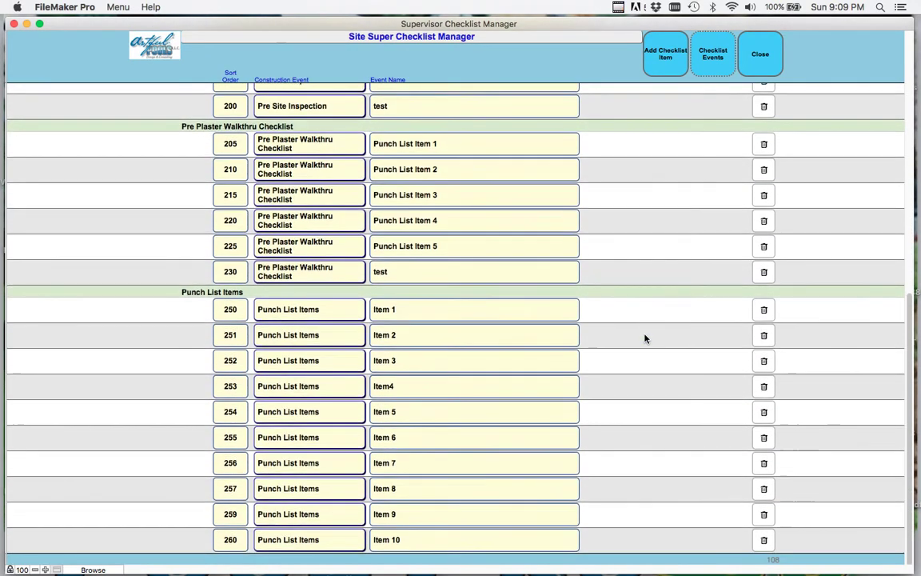
scroll(645, 339, "up", 15)
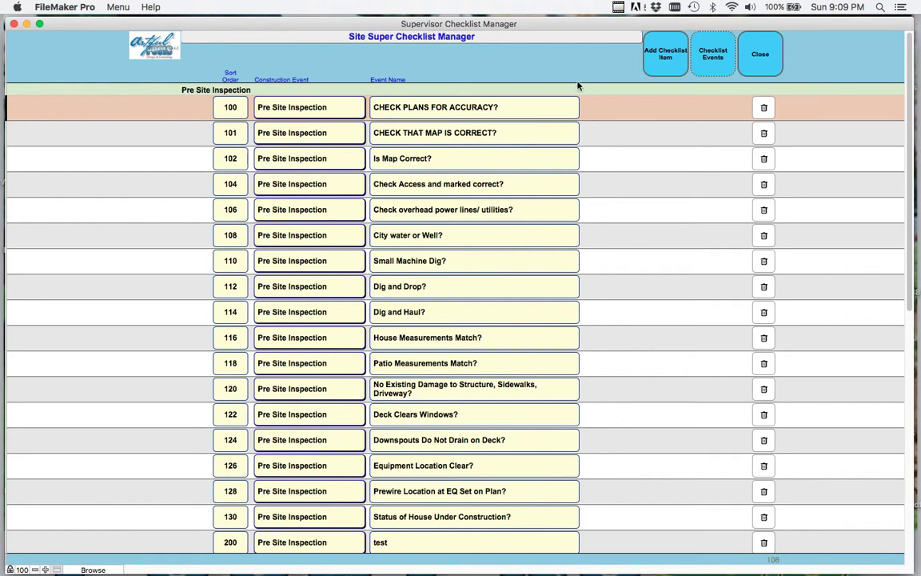
left_click(760, 67)
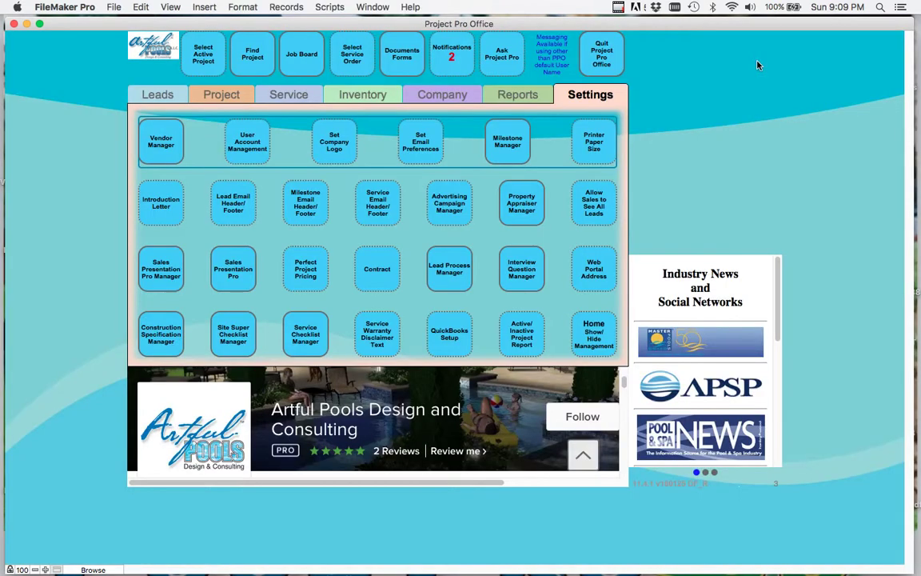
- Examine the Service Checklist Manager items from the Annual through the Weekly frequency groups, and return to Settings
left_click(307, 334)
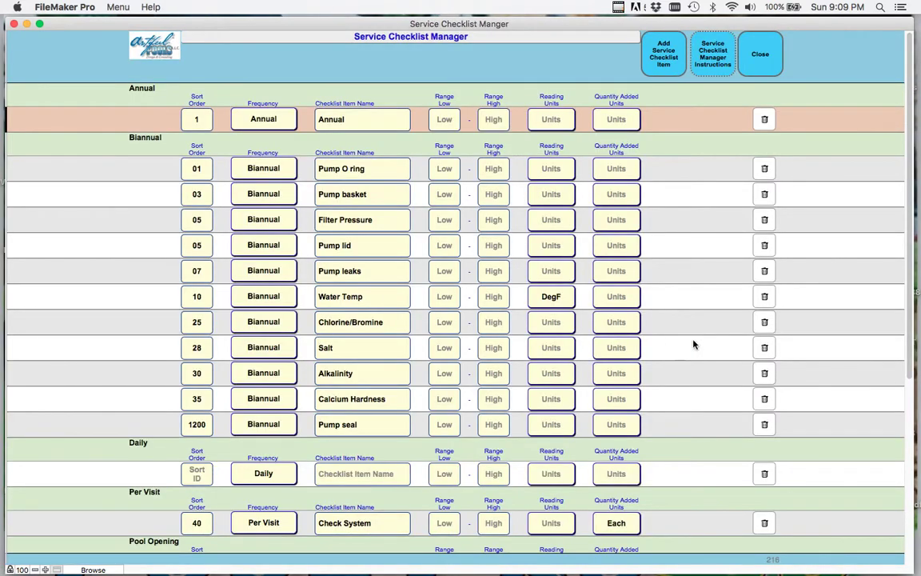
scroll(693, 345, "down", 1)
scroll(695, 346, "up", 1)
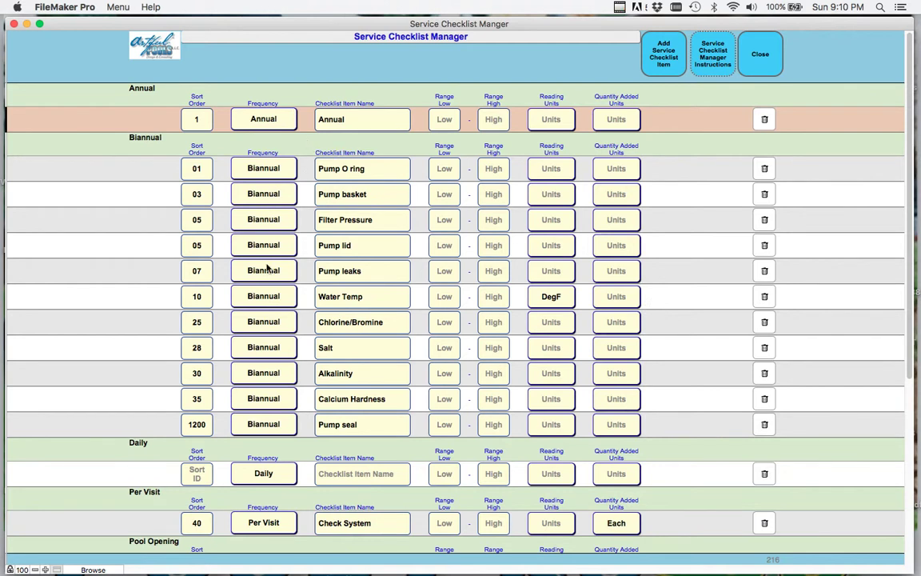
scroll(632, 316, "down", 2)
scroll(646, 330, "down", 2)
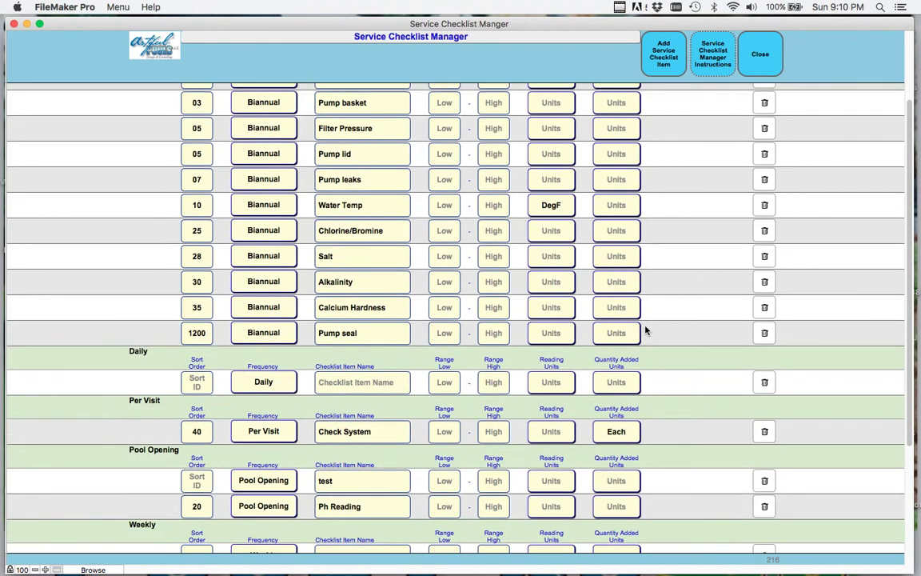
scroll(646, 430, "down", 1)
scroll(646, 431, "down", 2)
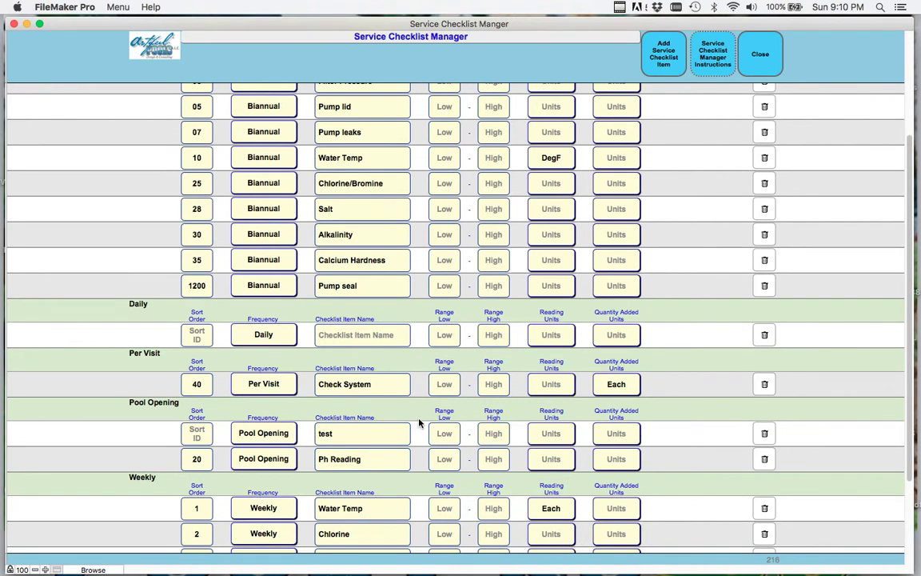
scroll(693, 457, "down", 6)
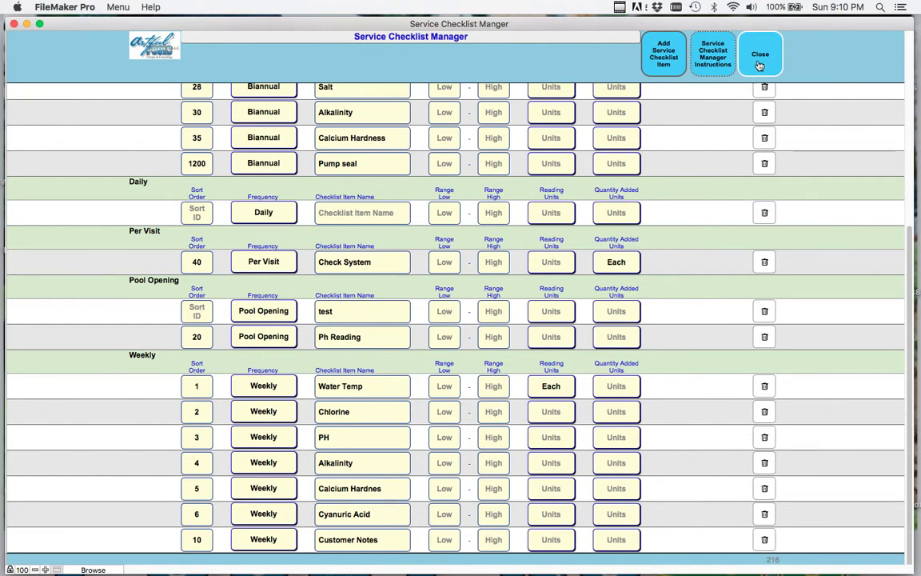
left_click(760, 64)
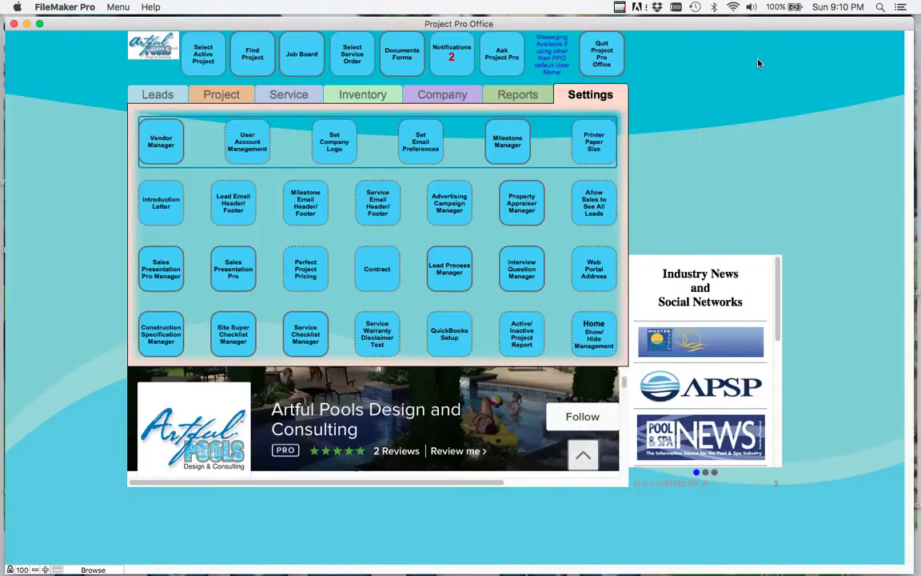
- View the Service Warranty Disclaimer Text and close it, and show the Active/Inactive Project Report choices
left_click(375, 342)
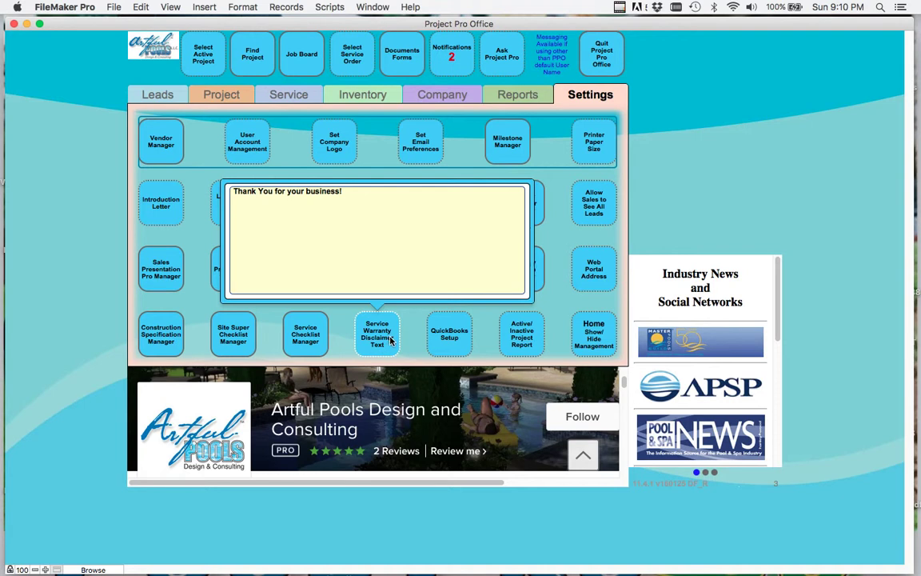
left_click(412, 342)
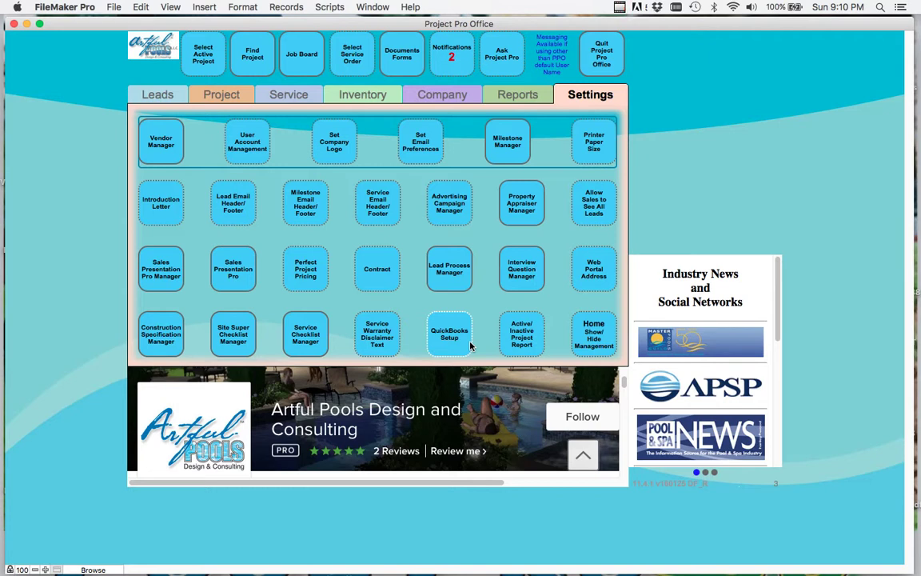
left_click(519, 339)
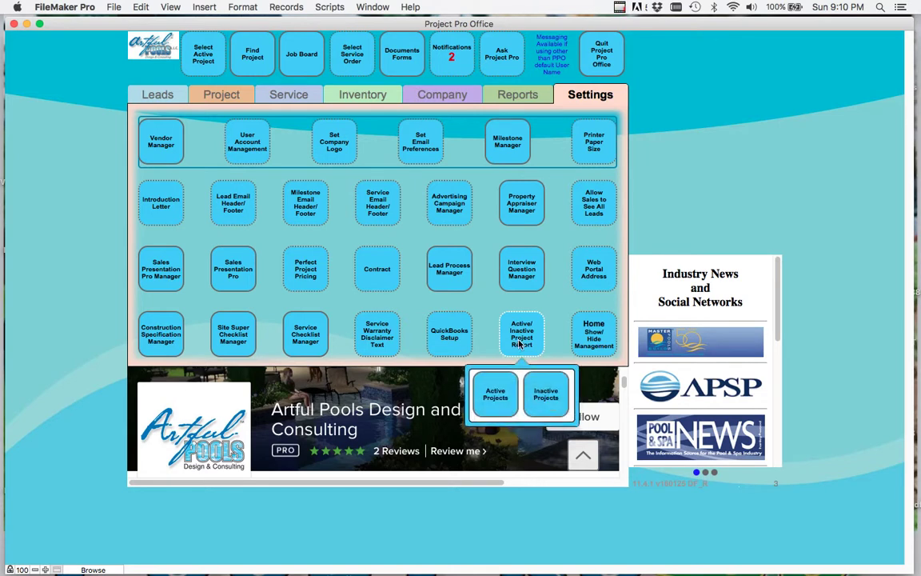
- View the Inactive Projects report, return to Settings and dismiss the Active/Inactive Project Report choices
left_click(549, 398)
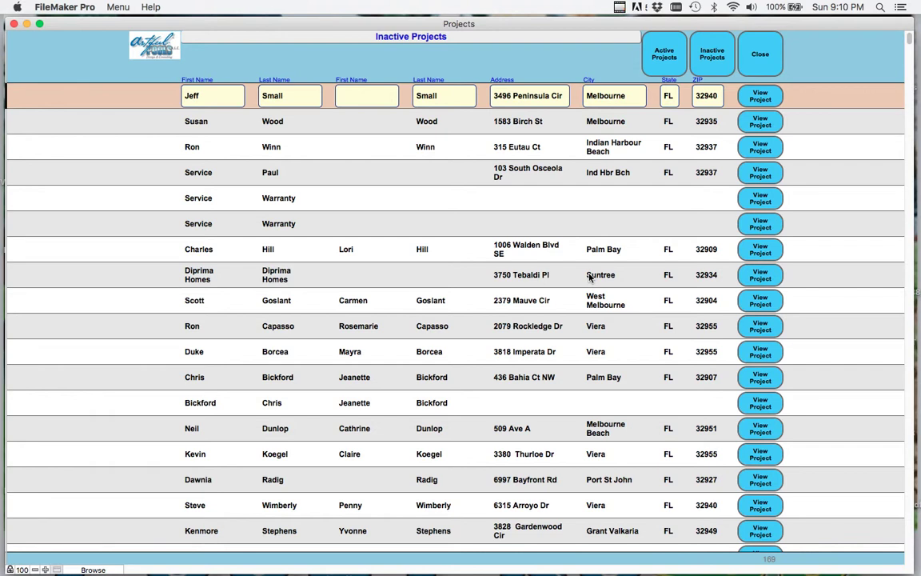
left_click(761, 58)
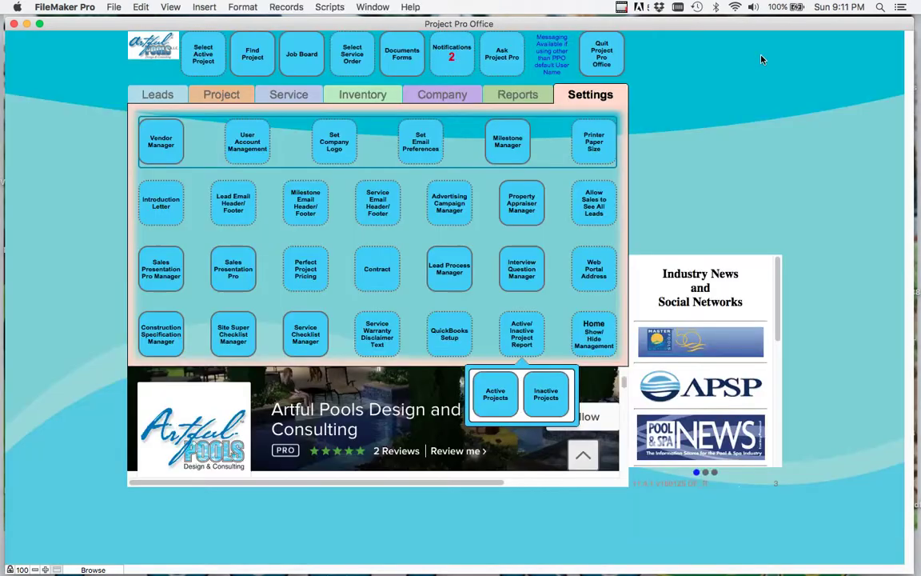
left_click(516, 328)
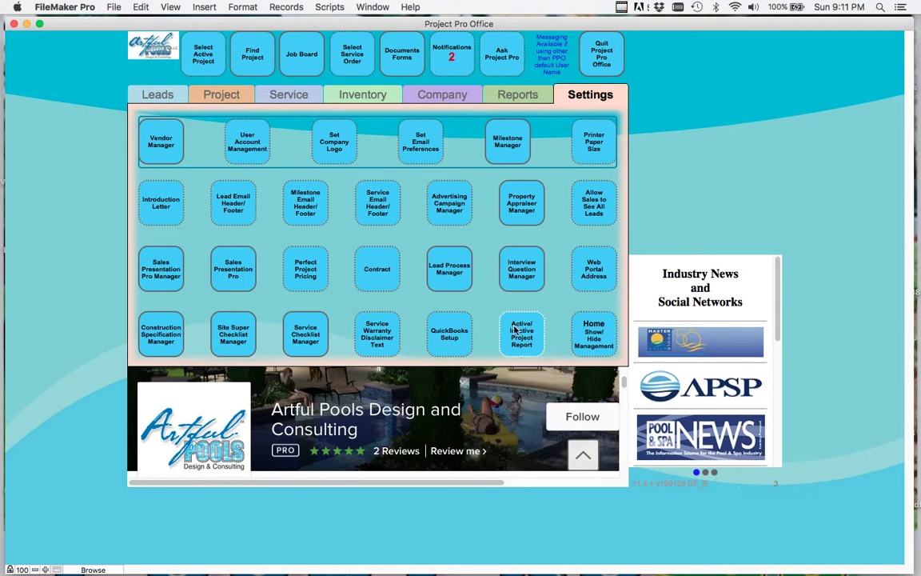
- Turn on Hide/Show Management for the home buttons, and view the privileges selected for Service Email Header/Footer
left_click(592, 335)
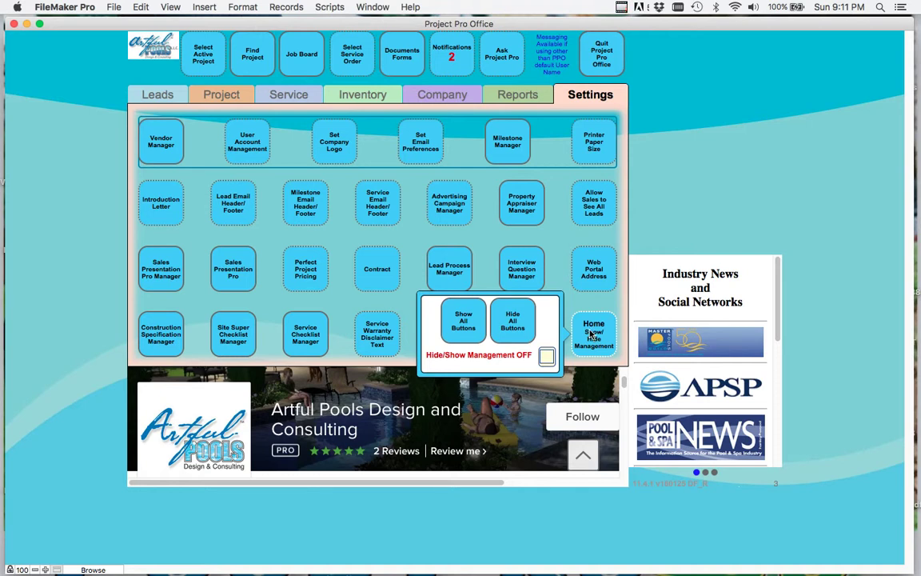
left_click(547, 356)
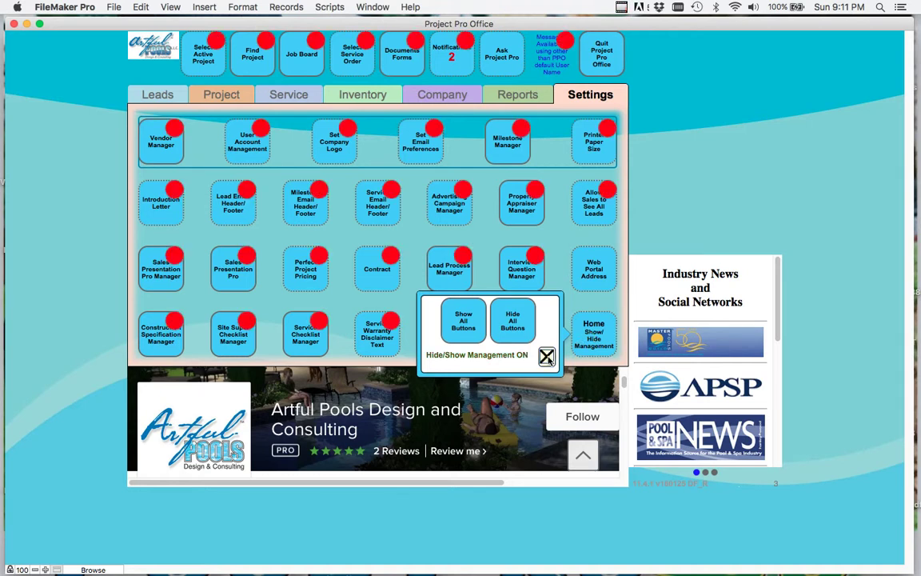
left_click(392, 191)
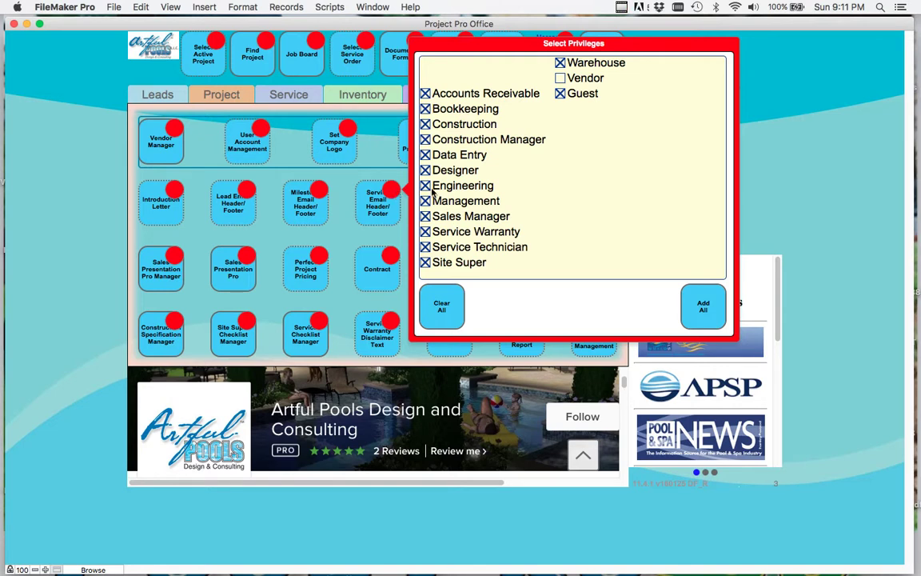
left_click(343, 245)
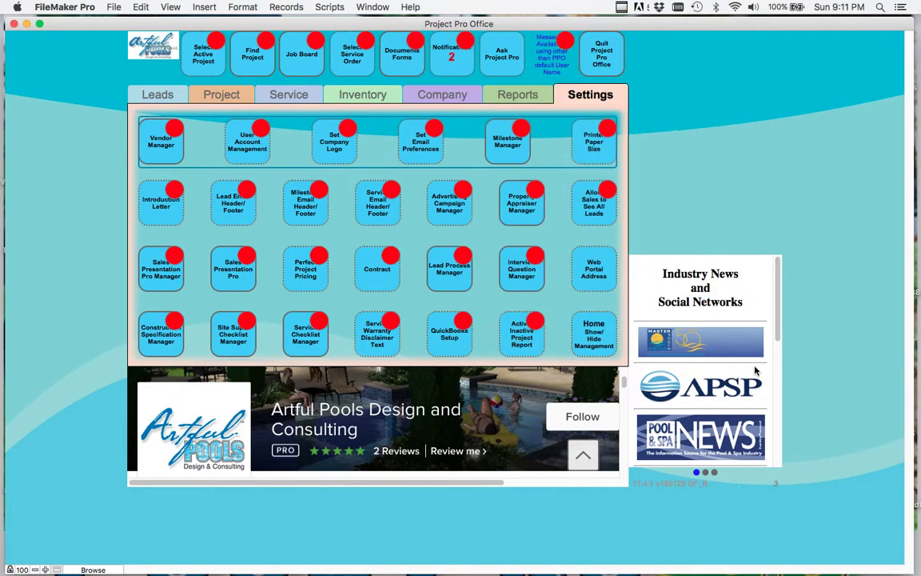
- Turn Hide/Show Management off and dismiss the Home Show/Hide Management options
left_click(583, 337)
left_click(546, 357)
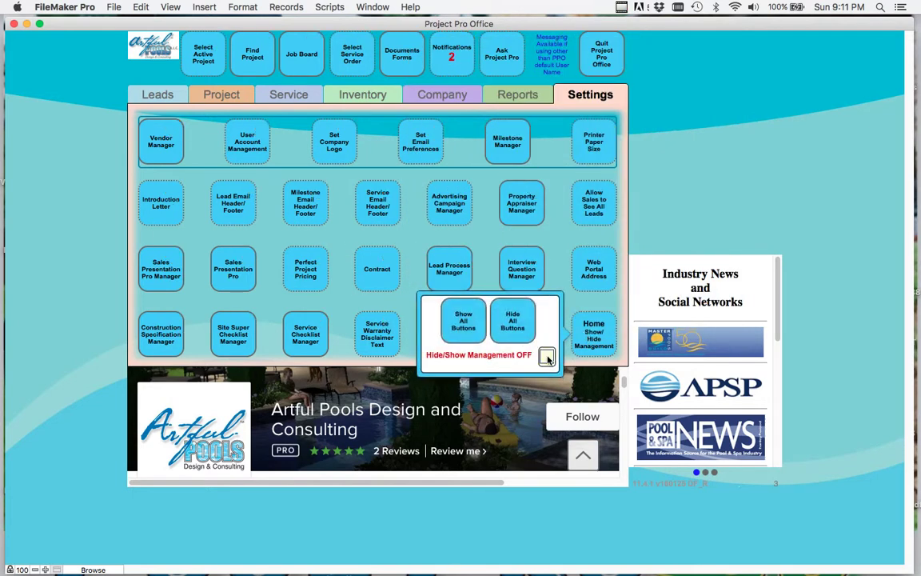
left_click(414, 237)
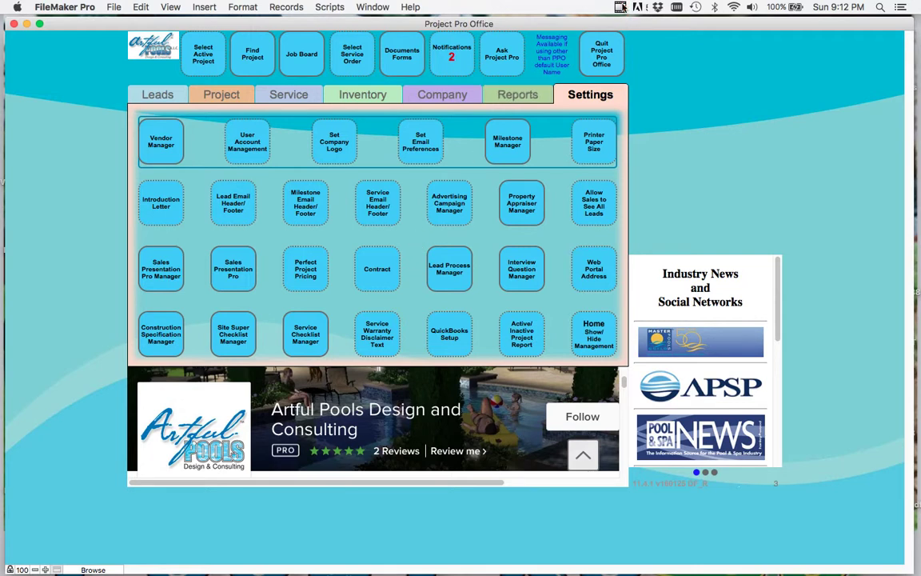
left_click(621, 8)
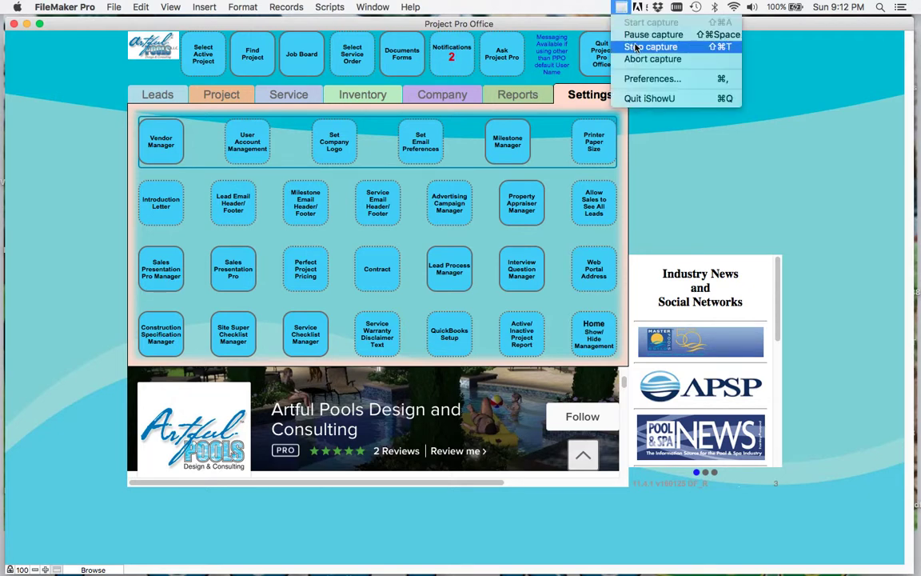